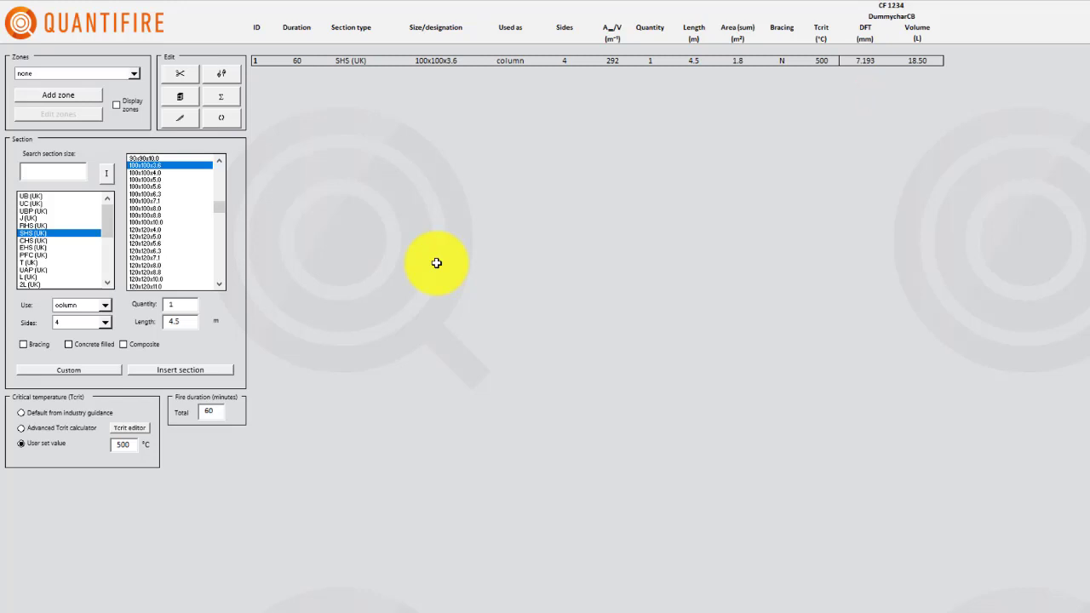
# - Review the project statistics for the single product DummycharCB, and return to the section list
pyautogui.click(127, 23)
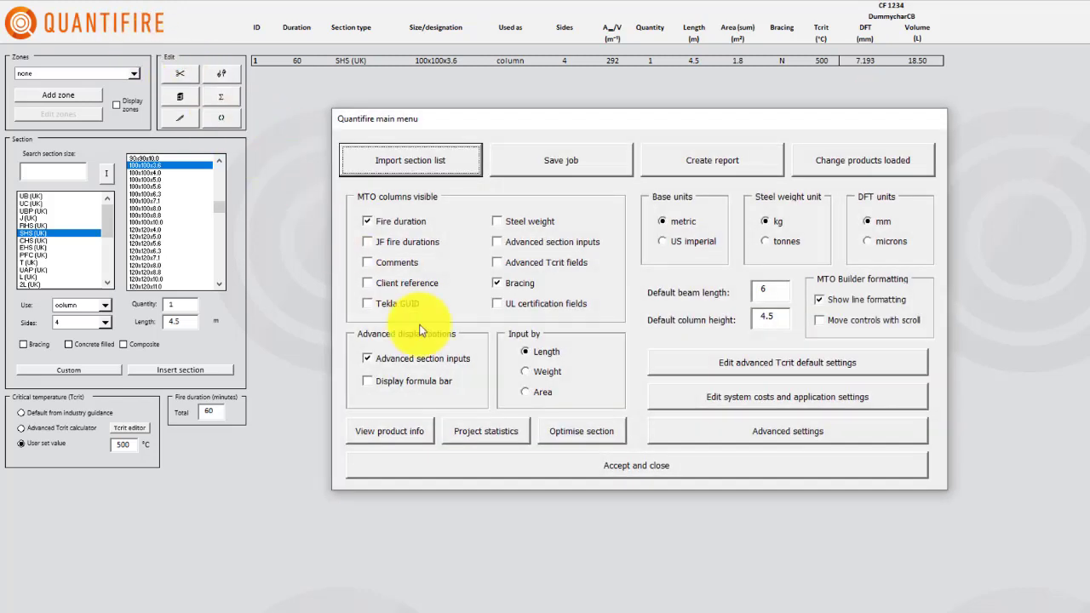
pyautogui.click(517, 428)
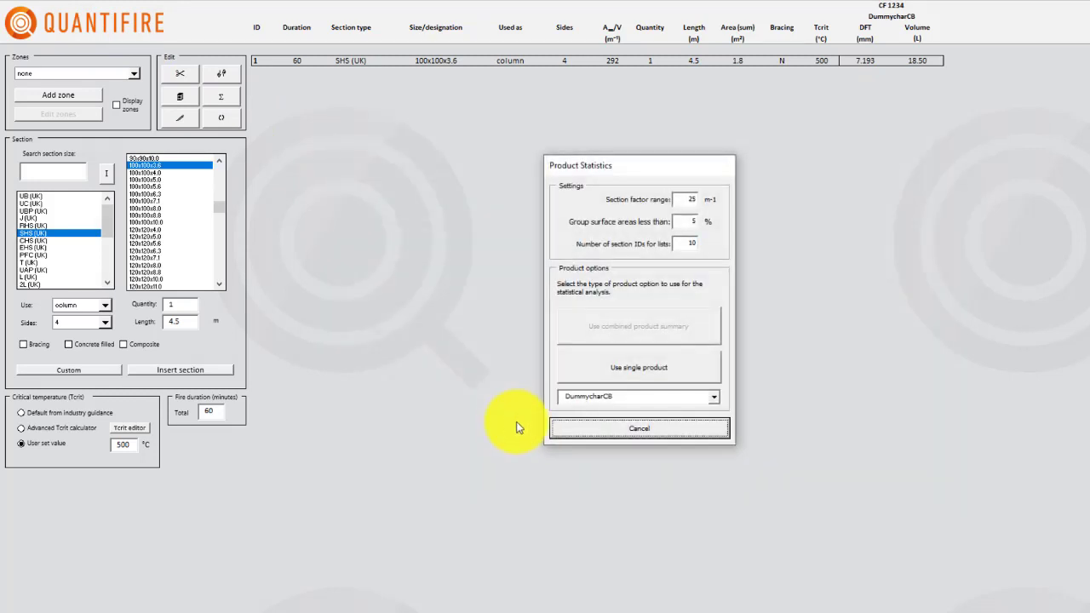
pyautogui.click(704, 373)
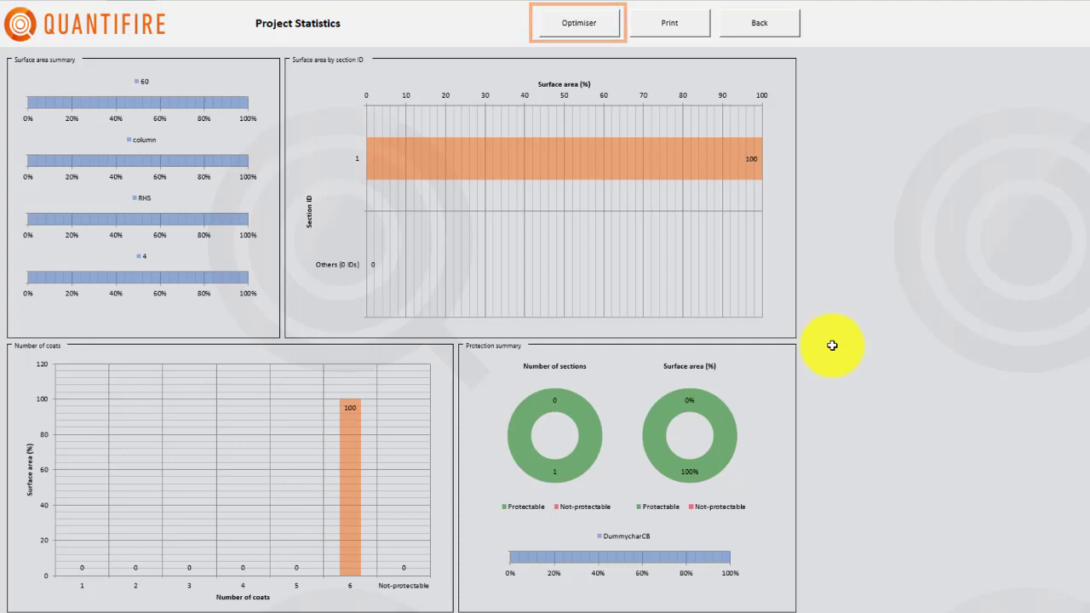
pyautogui.click(778, 28)
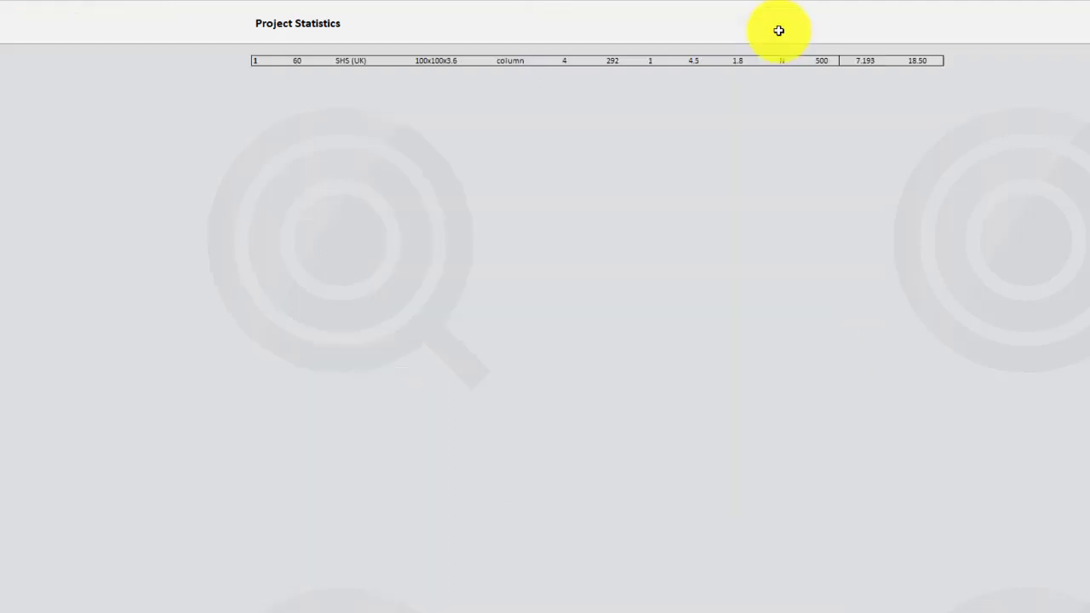
# - Start a section optimisation and open the steel and application cost settings to complete the missing costs
pyautogui.click(159, 22)
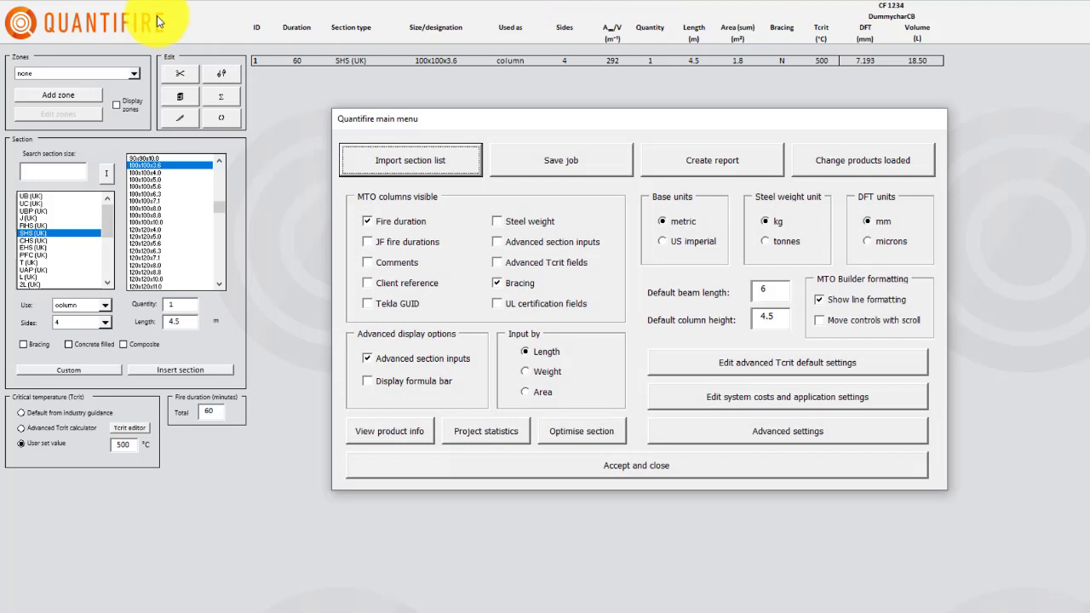
pyautogui.click(612, 428)
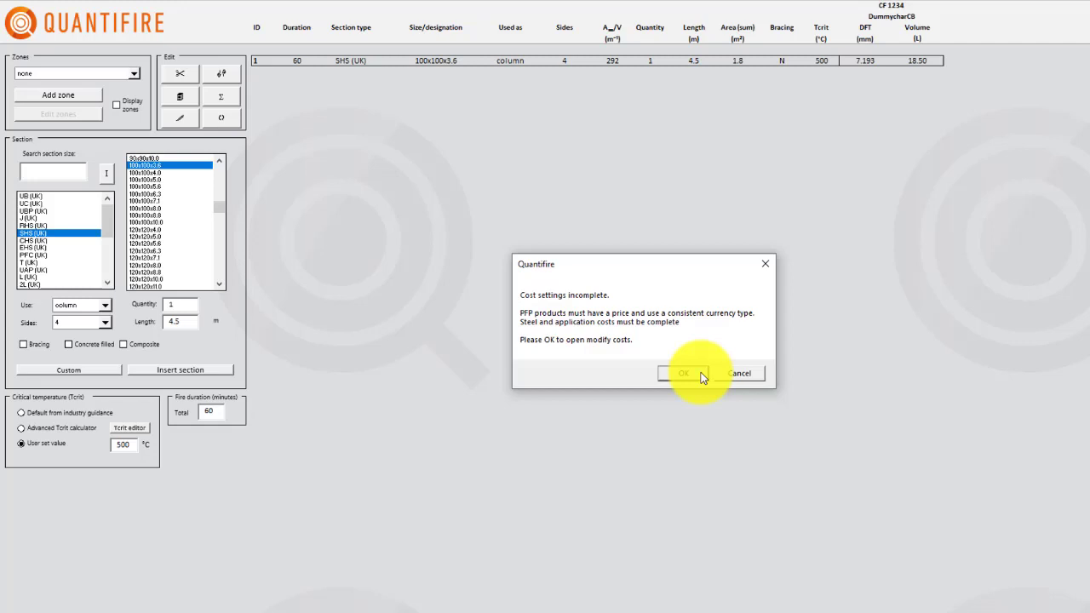
pyautogui.click(684, 373)
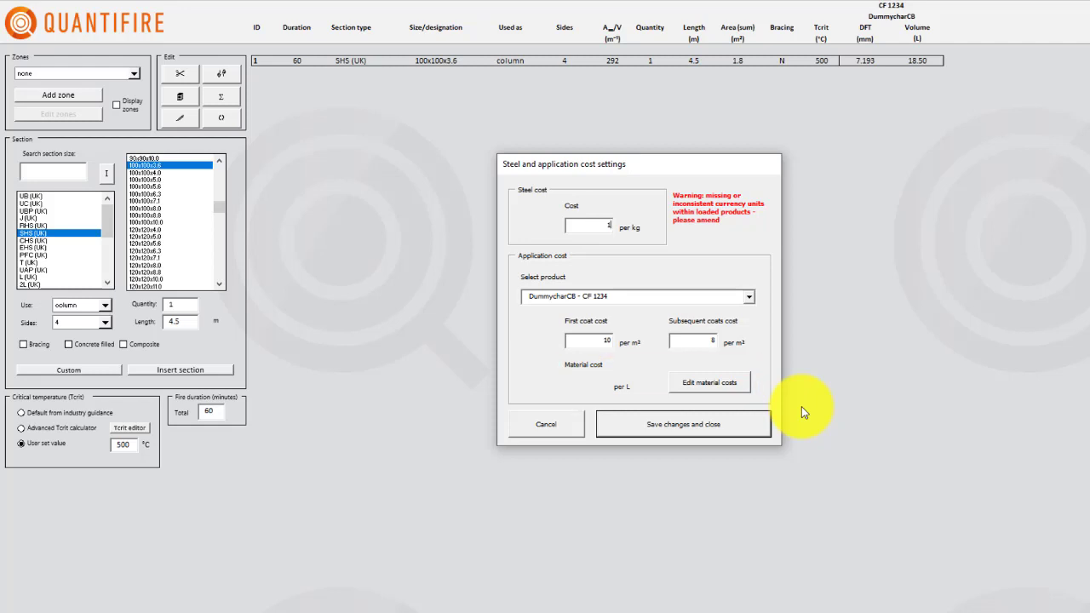
# - Set the DummycharCB material cost to 5 per litre in GBP and save the product details
pyautogui.click(729, 382)
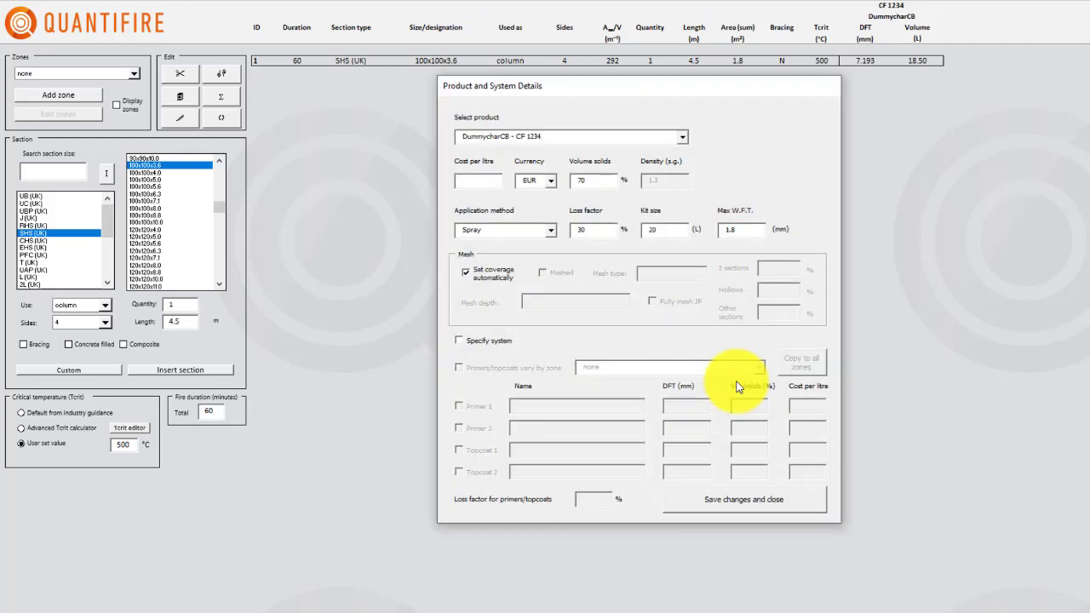
pyautogui.click(549, 182)
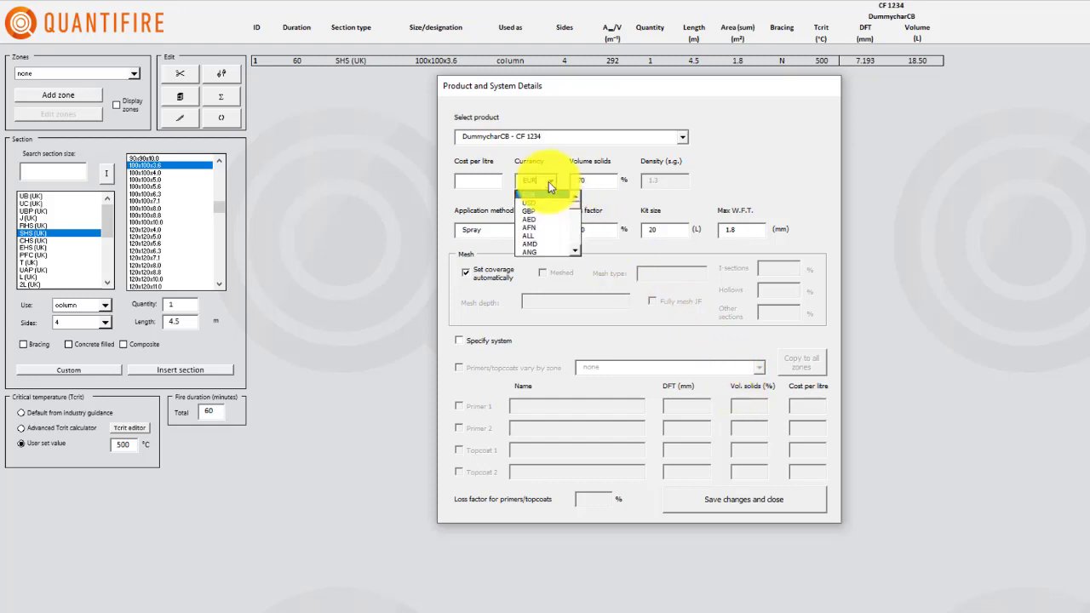
pyautogui.click(539, 209)
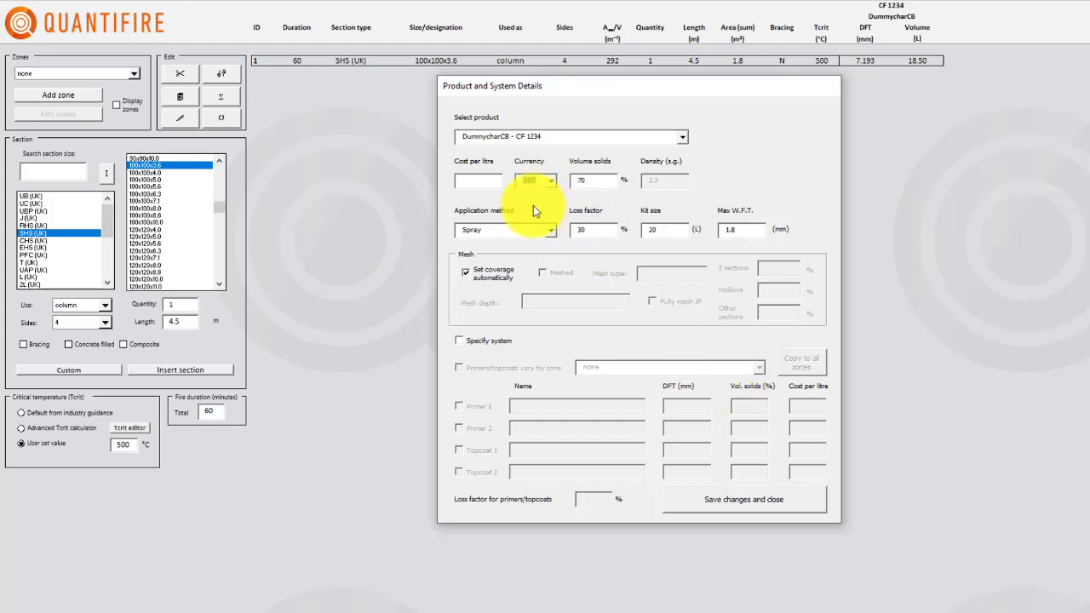
pyautogui.click(493, 183)
pyautogui.write('5')
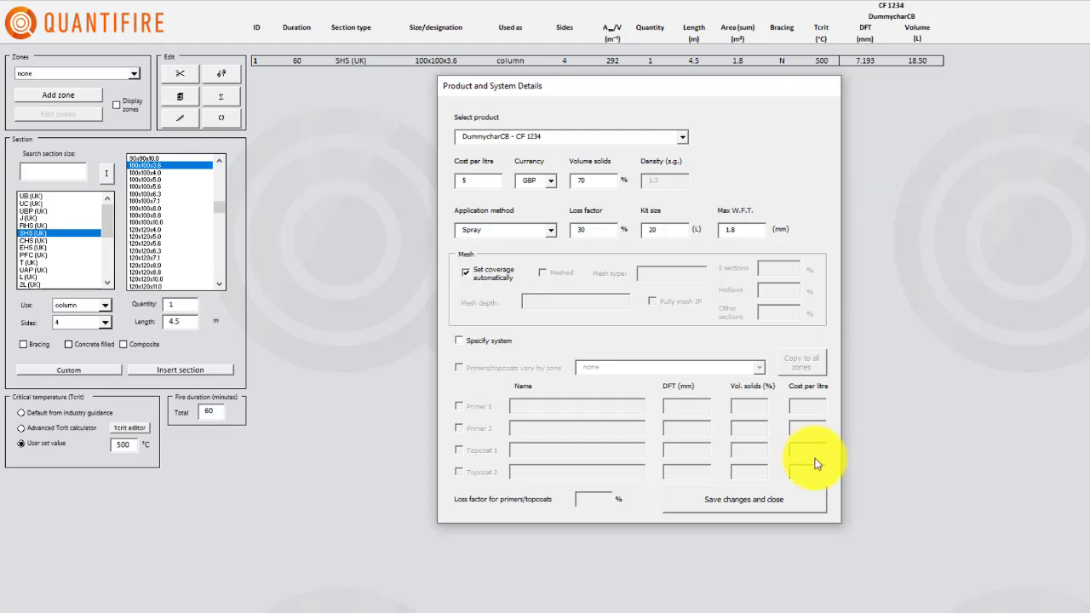
pyautogui.click(803, 499)
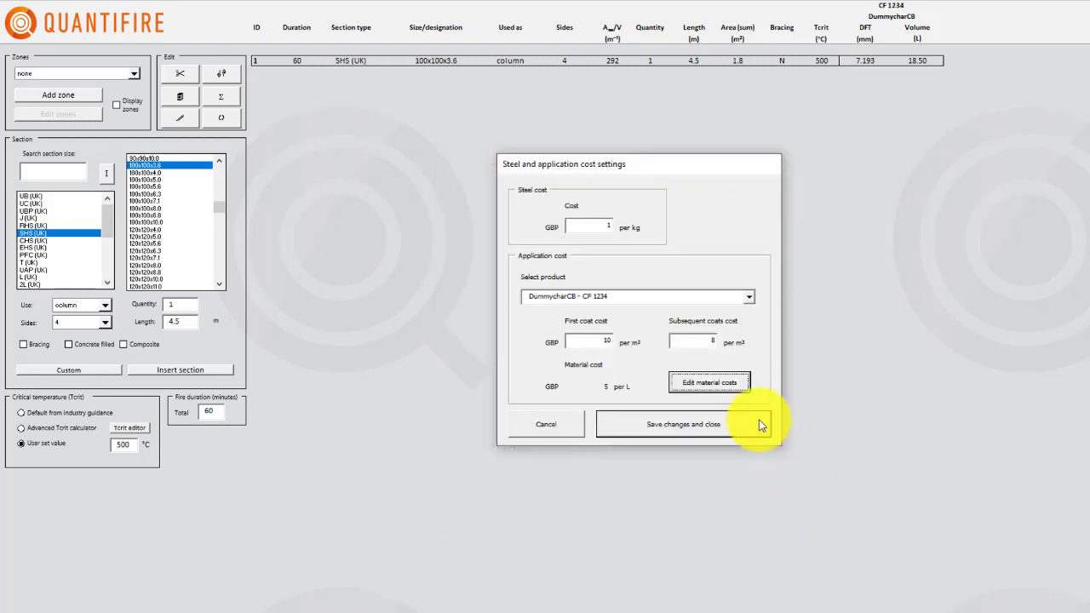
# - Save the steel and application cost settings and choose section ID 1 for optimisation
pyautogui.click(761, 425)
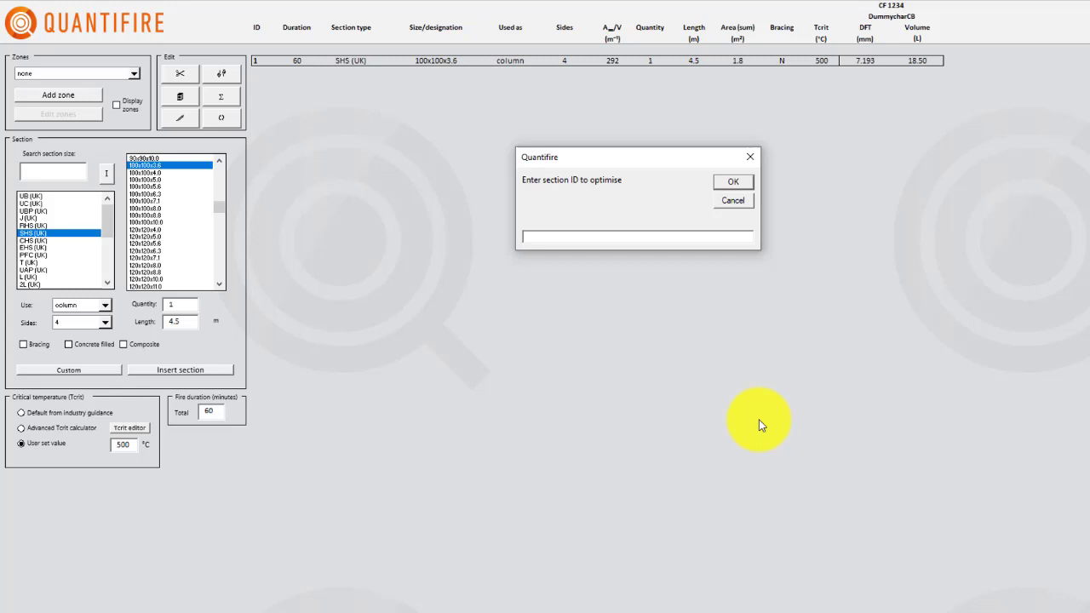
pyautogui.write('1')
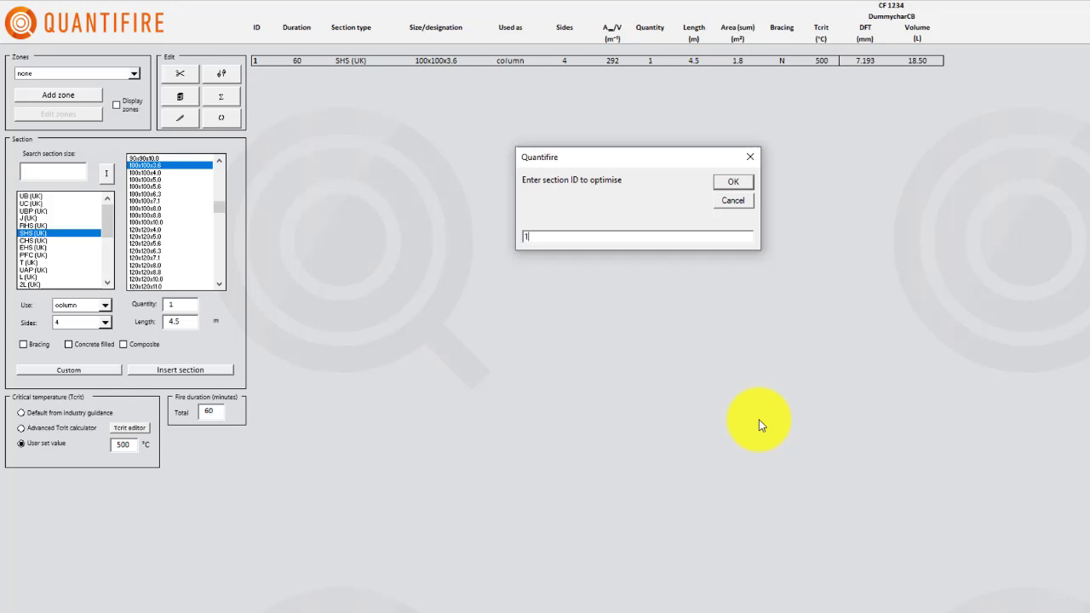
pyautogui.click(743, 184)
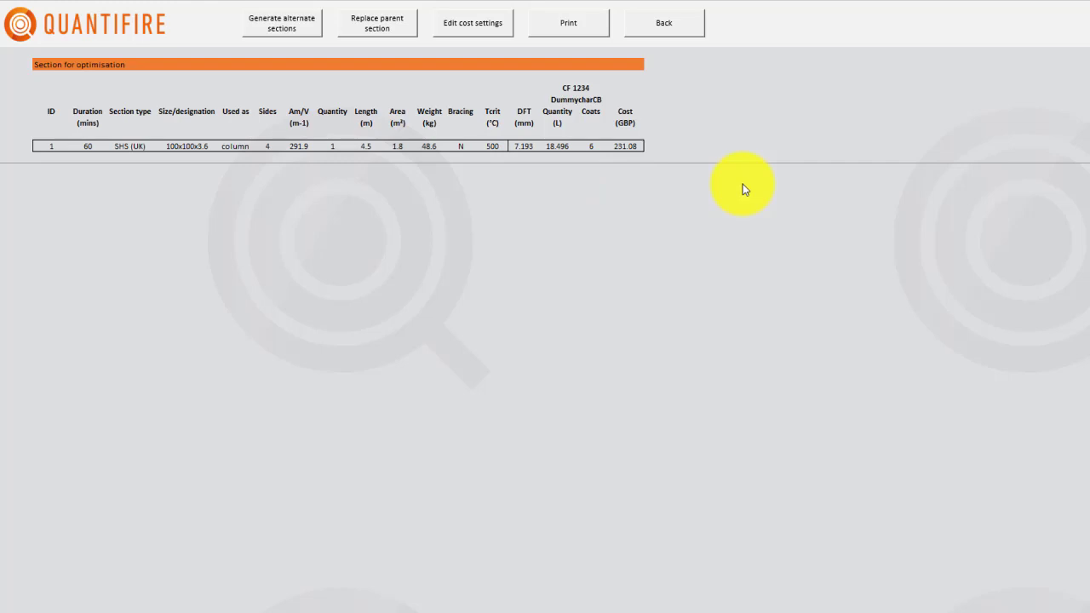
# - Manually list the SHS (UK) sections 100x100x3.6 through 100x100x10.0 as alternates, and cancel that selection
pyautogui.click(315, 35)
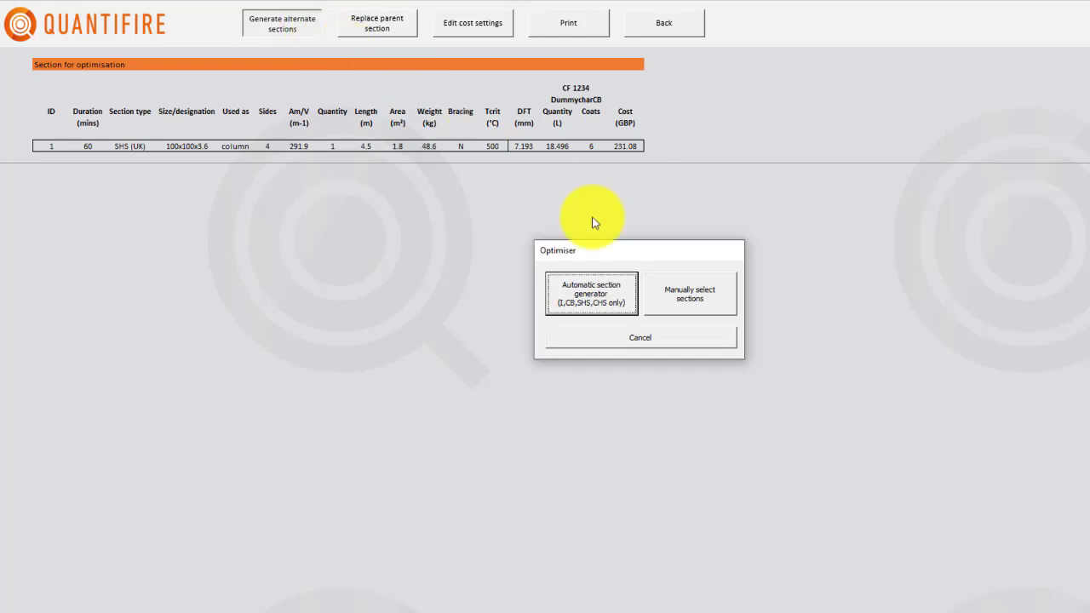
pyautogui.click(716, 303)
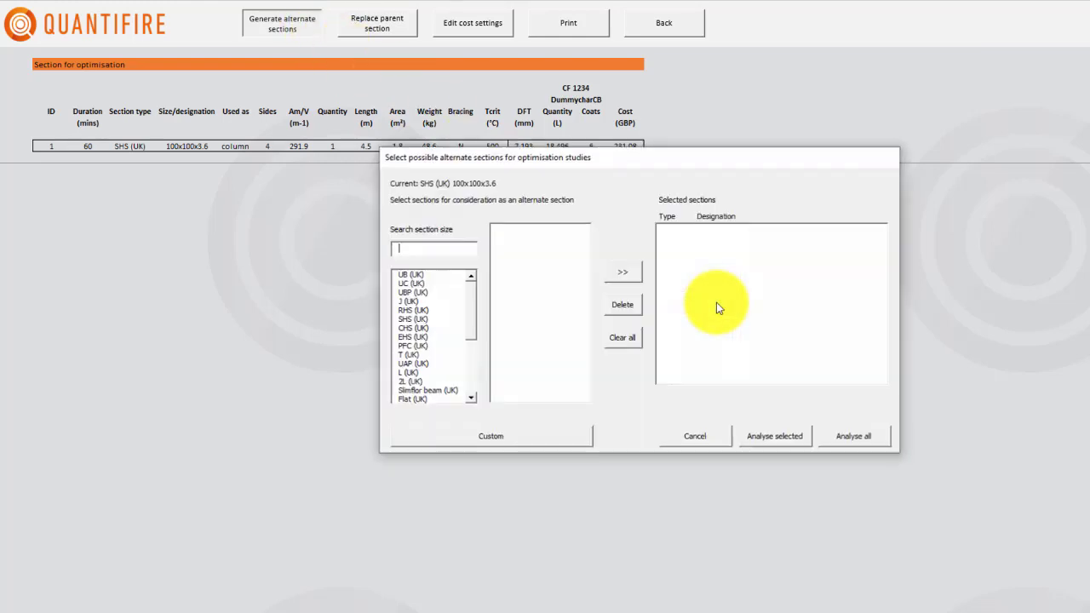
pyautogui.click(413, 318)
pyautogui.scroll(-8, 581, 273)
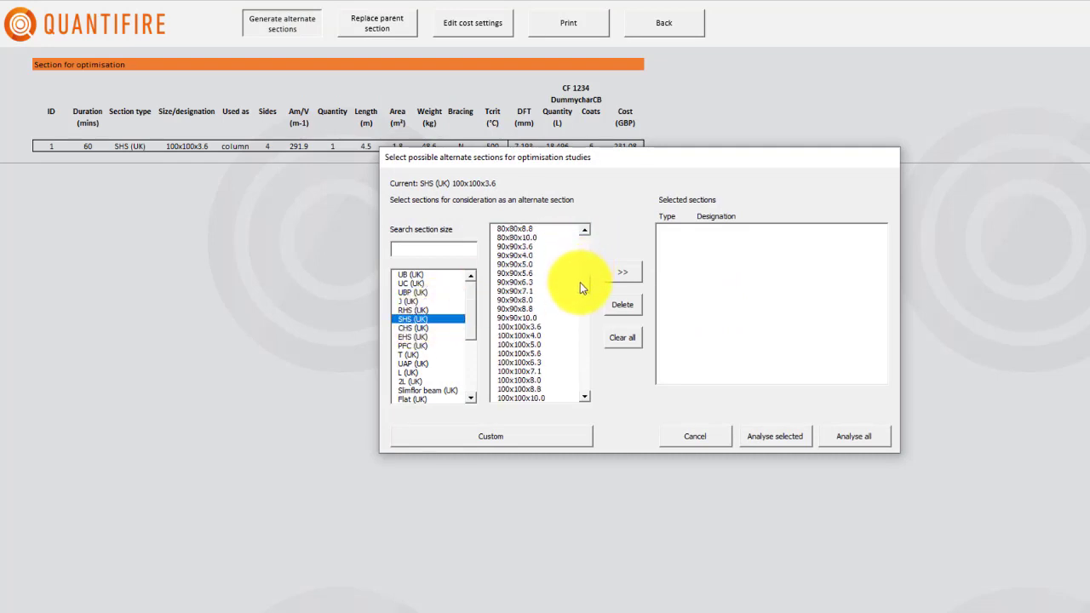
pyautogui.click(519, 246)
pyautogui.keyDown('shift'); pyautogui.click(530, 316); pyautogui.keyUp('shift')
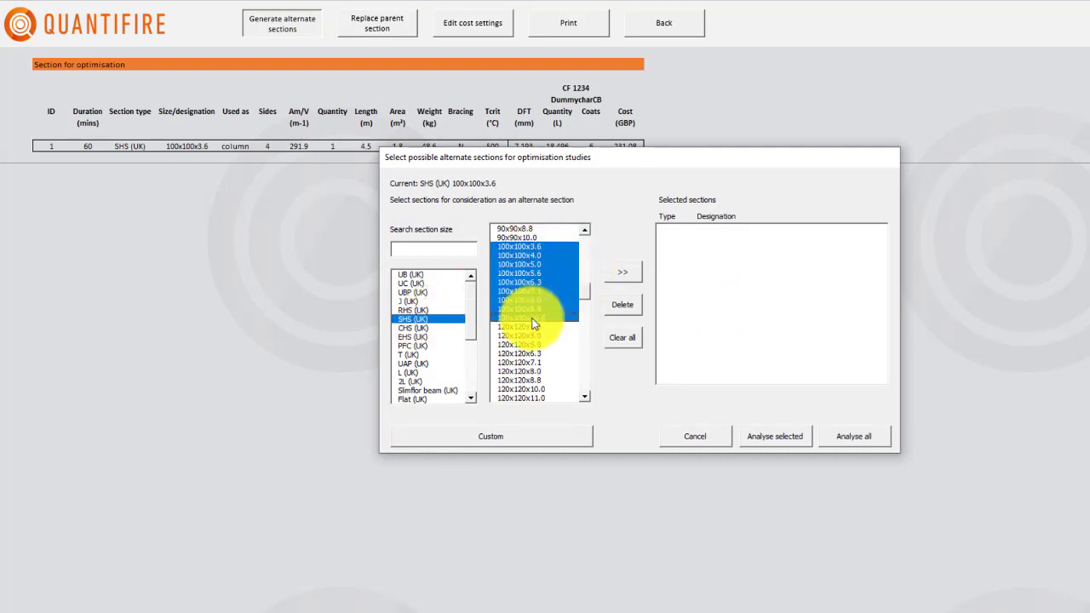
pyautogui.click(622, 272)
pyautogui.click(879, 440)
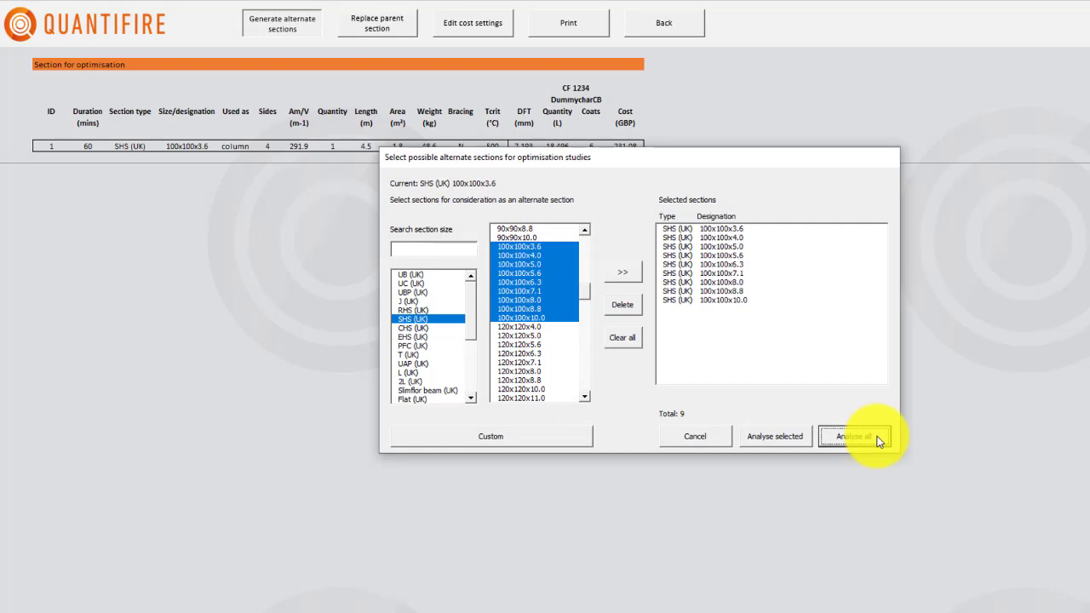
pyautogui.click(724, 433)
# - Use the automatic section generator to produce serial RHS/SHS alternates with fixed overall depth and width
pyautogui.click(308, 34)
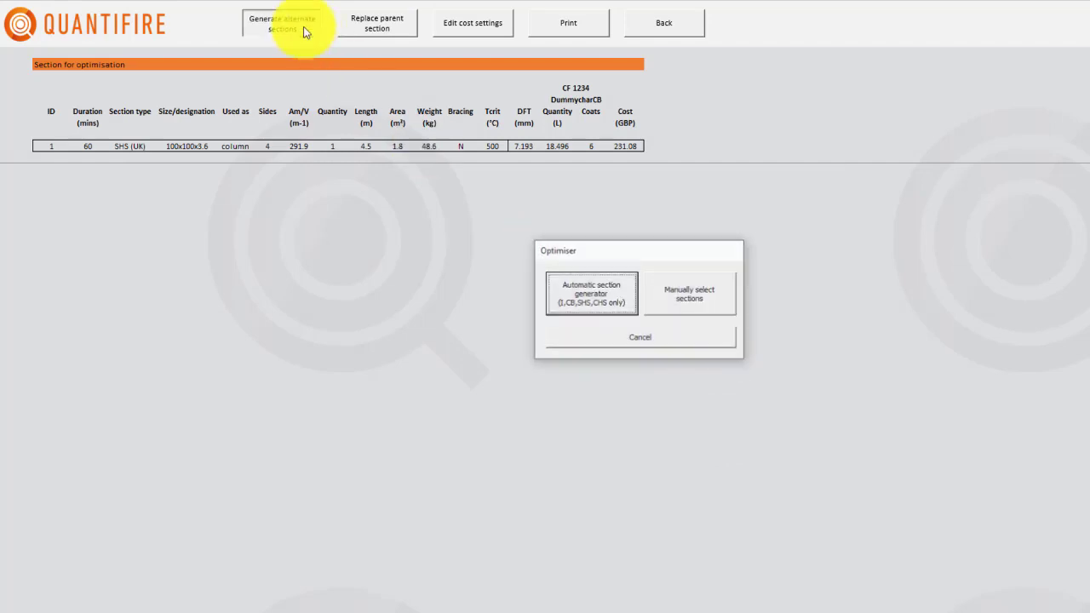
pyautogui.click(624, 291)
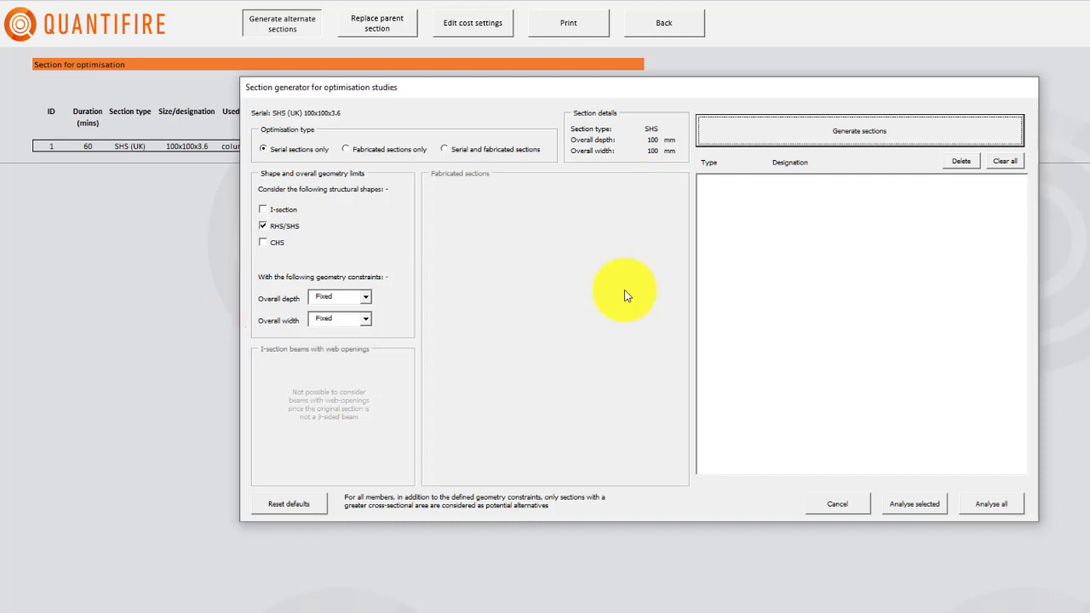
pyautogui.click(944, 133)
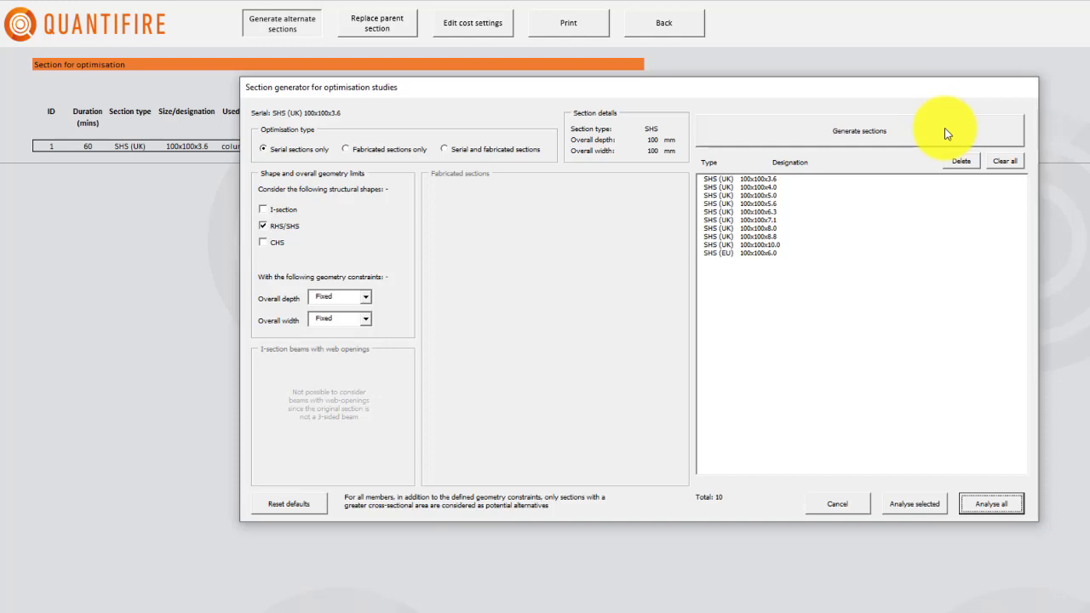
# - Generate fabricated-only RHS/SHS alternates using 10 designs and a 20% incremental wall thickness
pyautogui.click(357, 147)
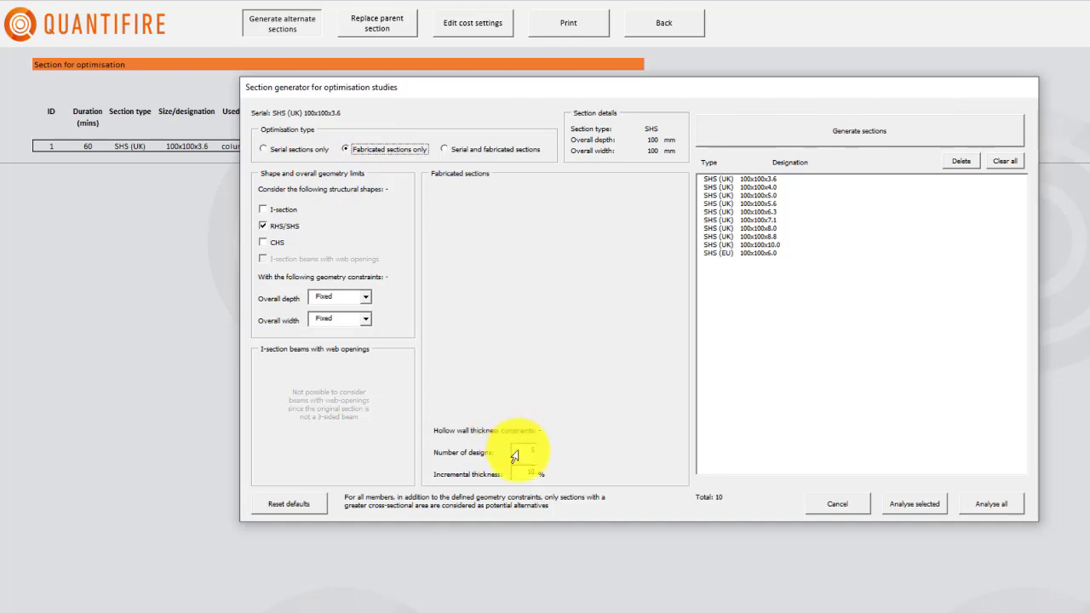
pyautogui.moveTo(516, 452); pyautogui.dragTo(539, 447)
pyautogui.write('10')
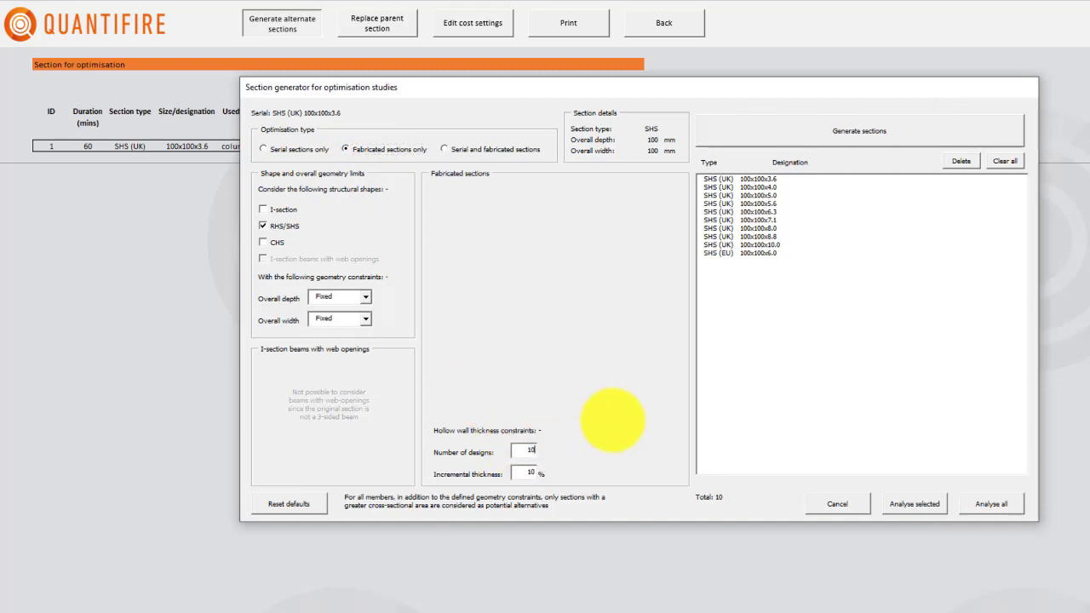
pyautogui.doubleClick(526, 472)
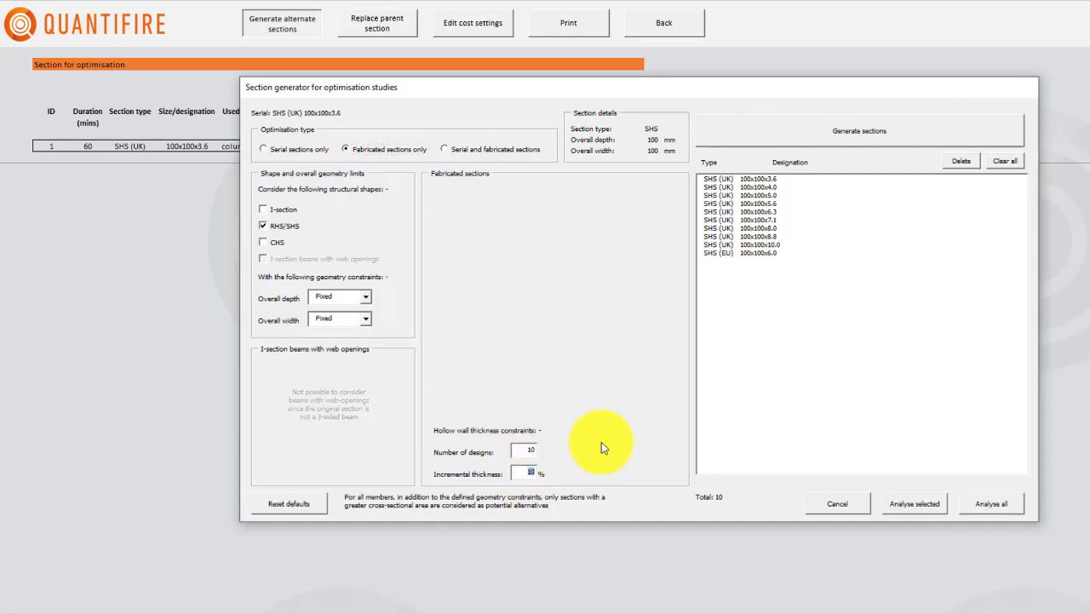
pyautogui.write('20')
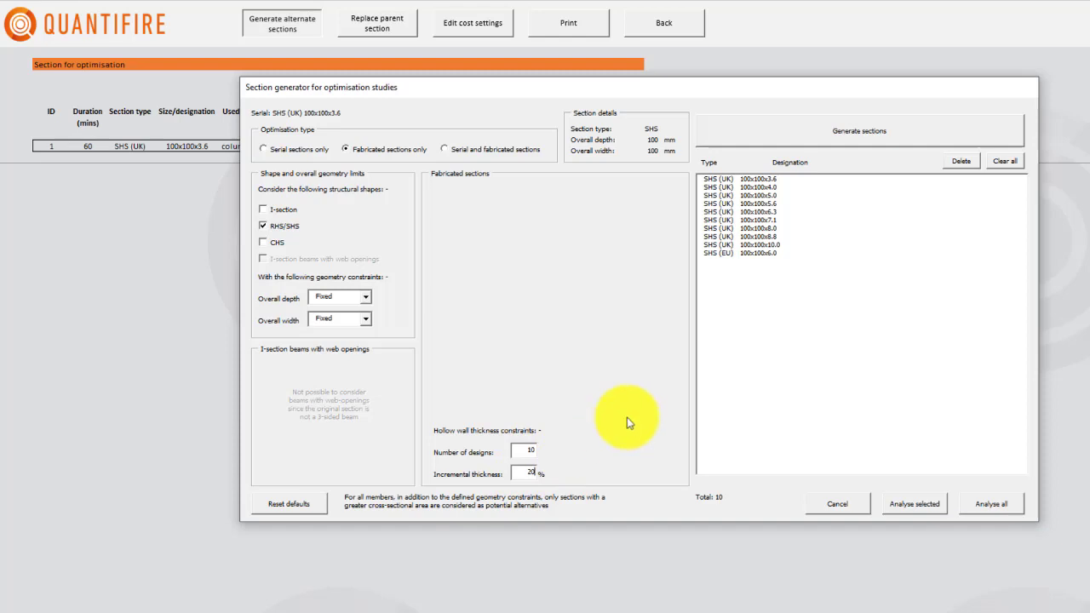
pyautogui.click(925, 134)
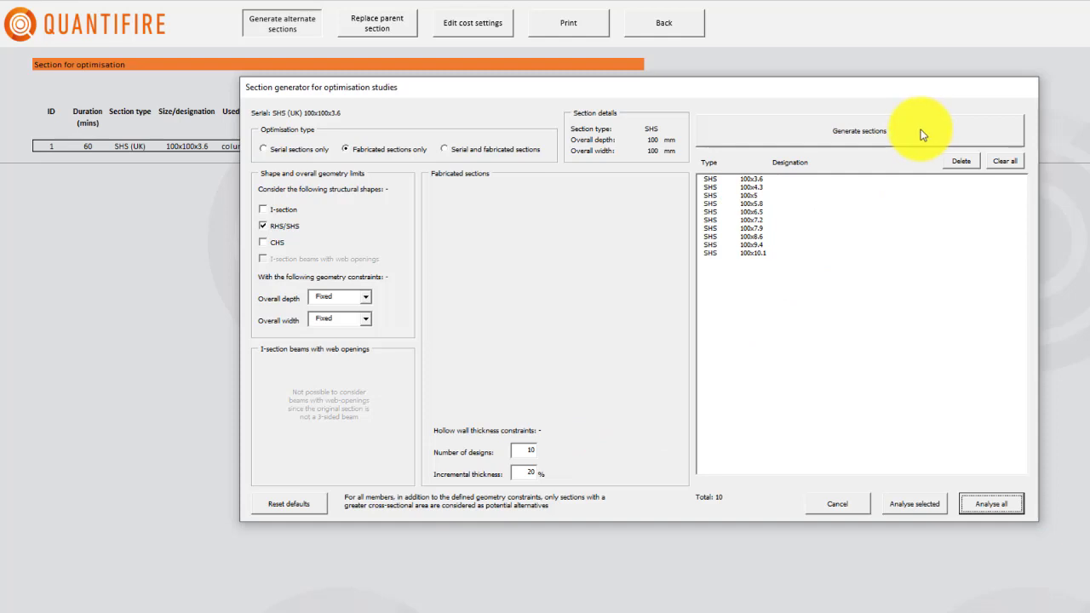
# - Switch the structural shape from RHS/SHS to I-section and generate the fabricated alternates
pyautogui.click(263, 208)
pyautogui.click(263, 226)
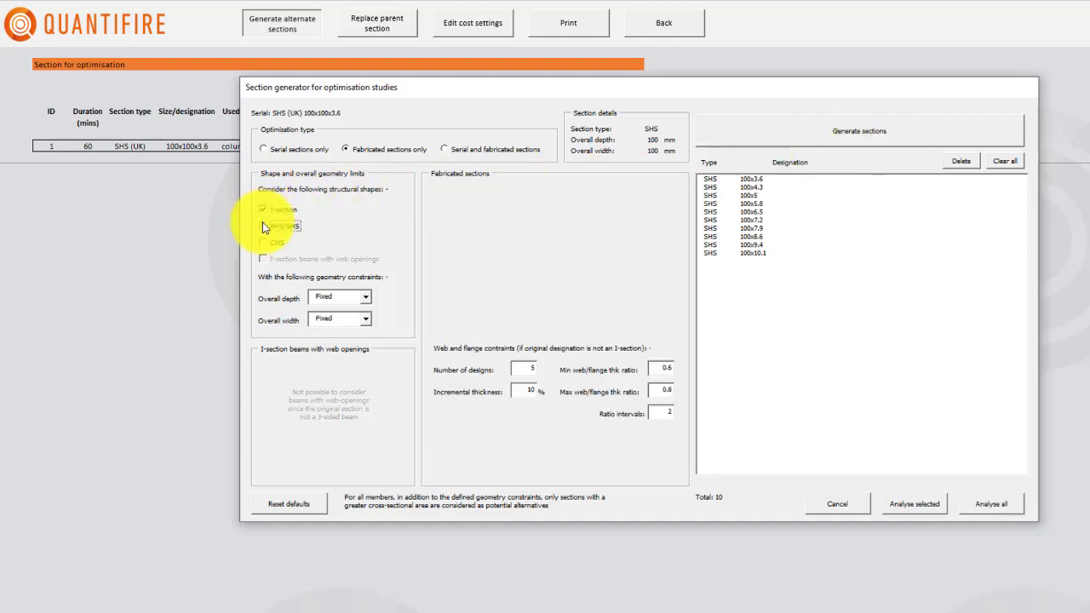
pyautogui.click(924, 138)
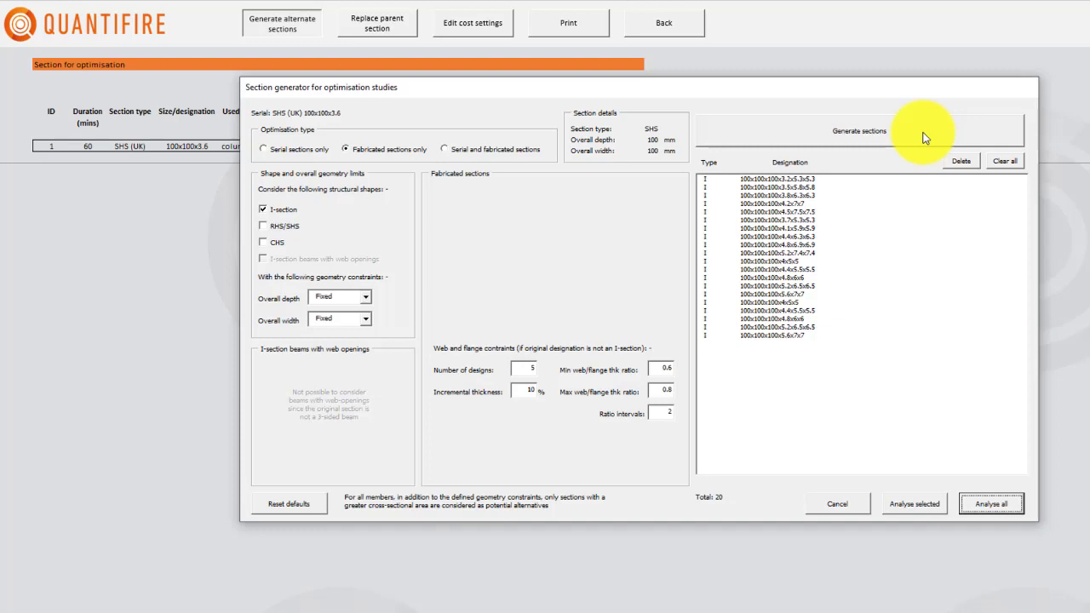
# - Restrict the shapes to RHS/SHS with serial sections only, and regenerate the list of alternates
pyautogui.click(263, 208)
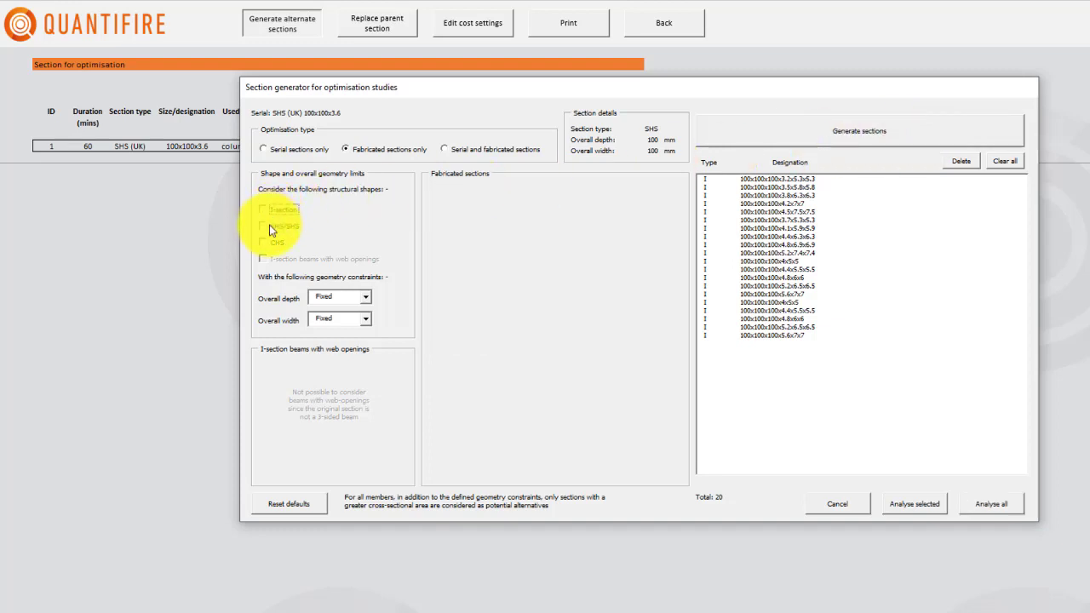
pyautogui.click(263, 225)
pyautogui.click(264, 149)
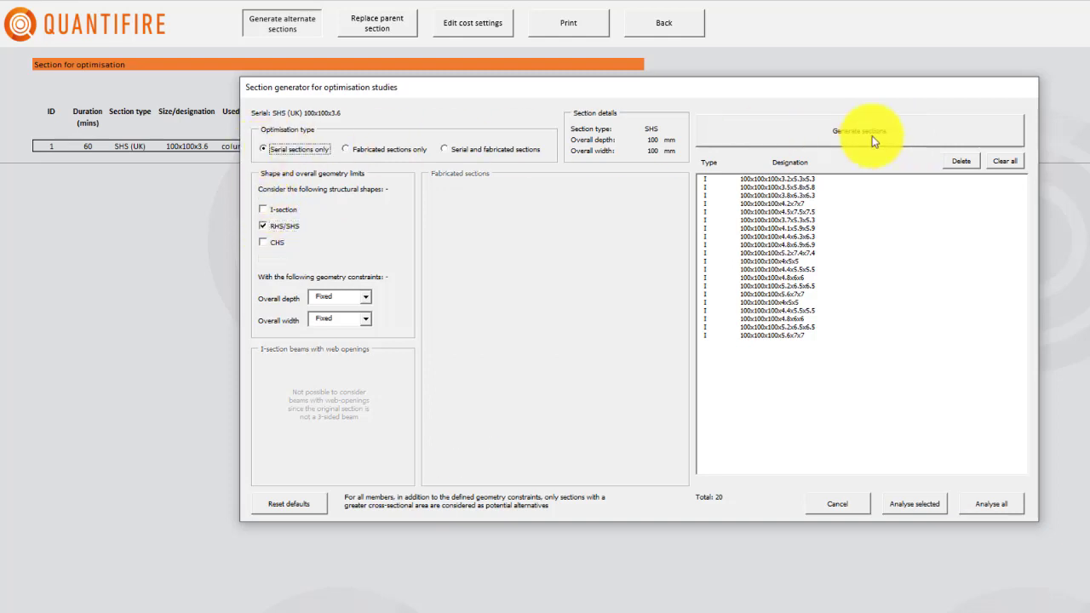
pyautogui.click(946, 135)
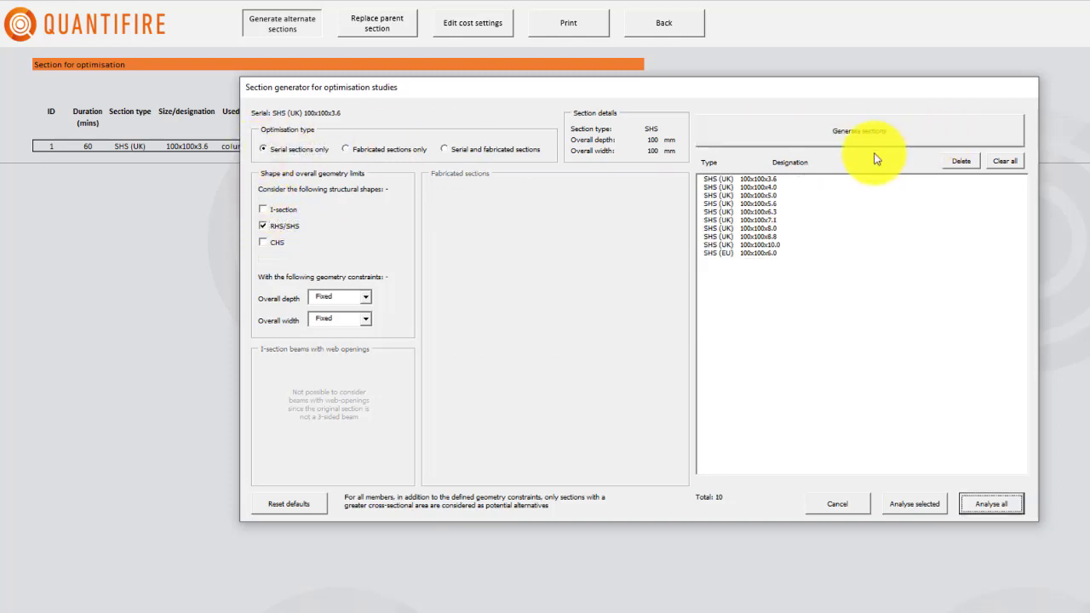
# - Analyse only the nine SHS (UK) alternates from 100x100x3.6 to 100x100x10.0, retaining the original temperature
pyautogui.moveTo(782, 177); pyautogui.dragTo(785, 260)
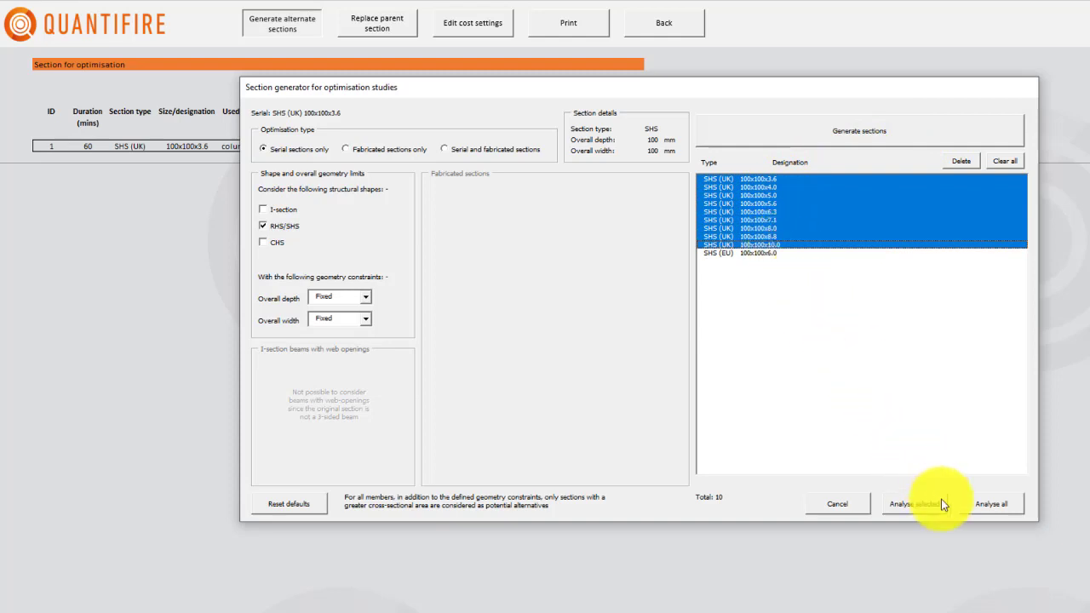
pyautogui.click(914, 503)
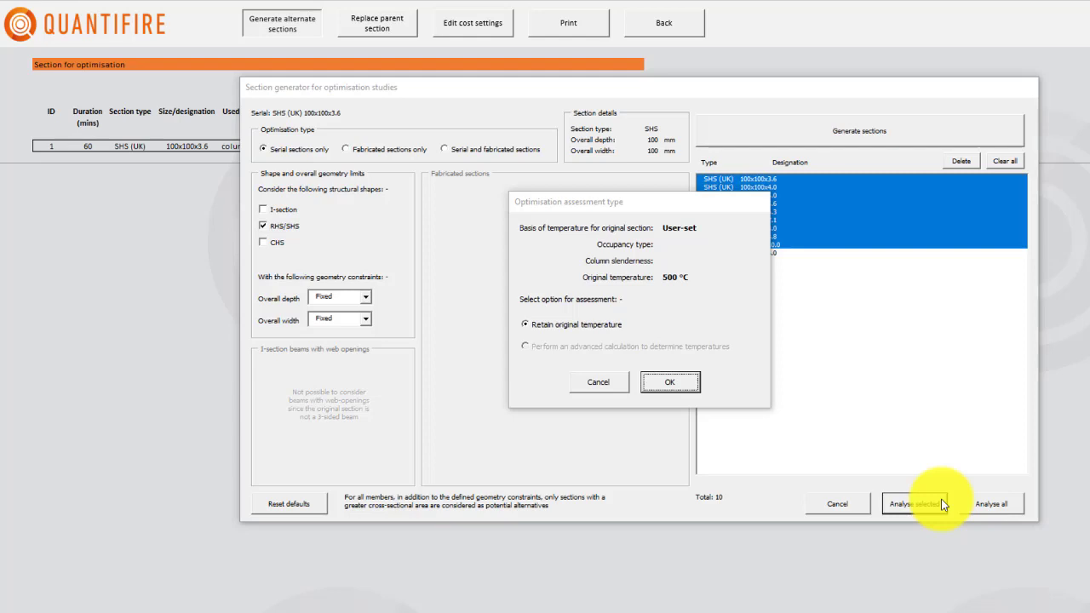
pyautogui.click(693, 387)
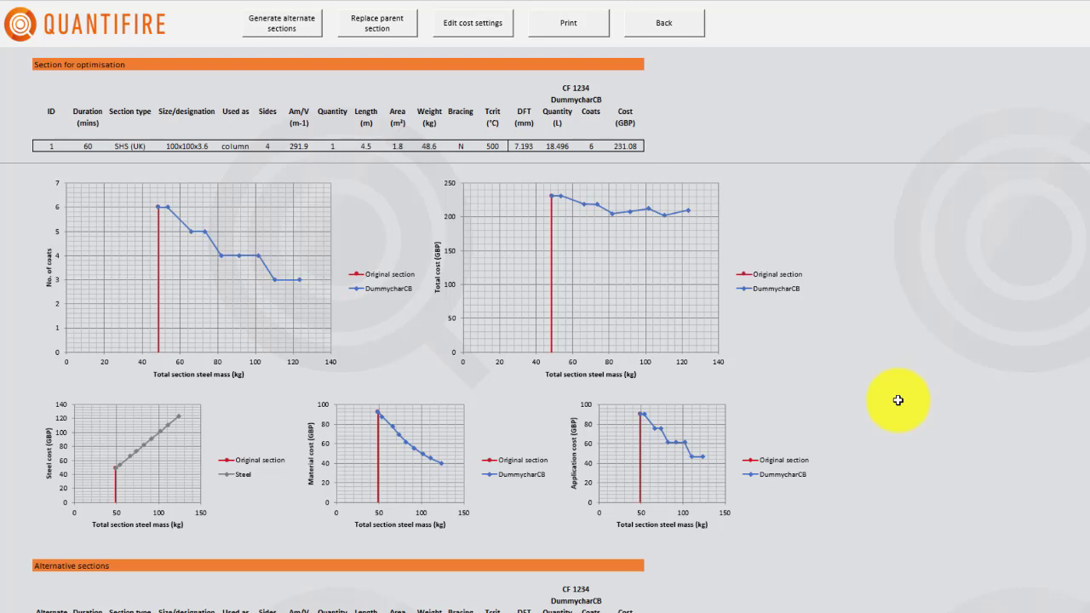
# - Review the alternative sections' costs and replace the parent section with alternate number 8, the 100x100x8.8
pyautogui.scroll(-6, 897, 400)
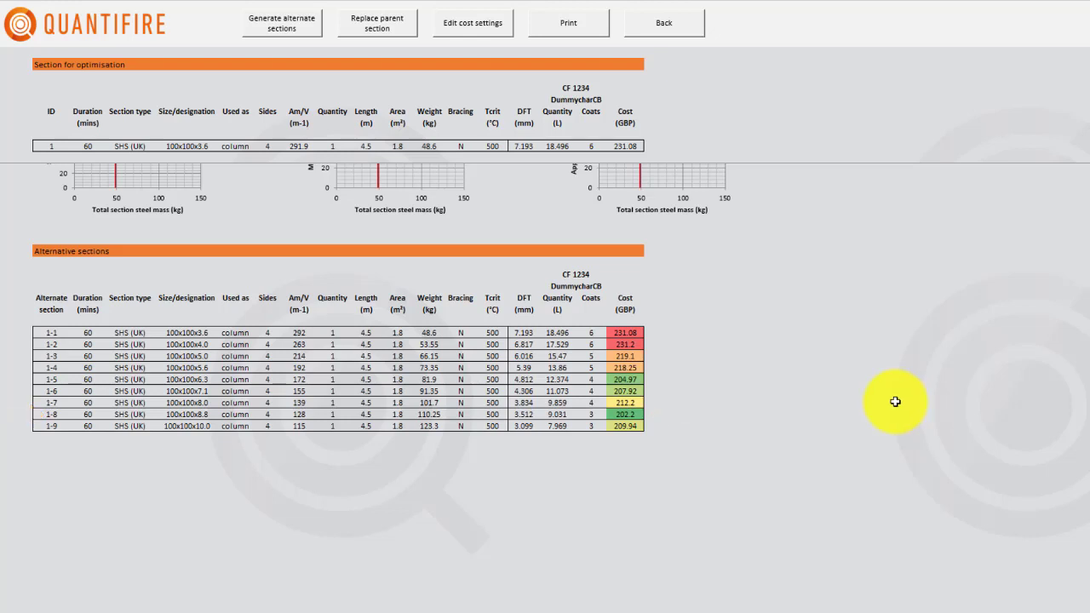
pyautogui.click(403, 33)
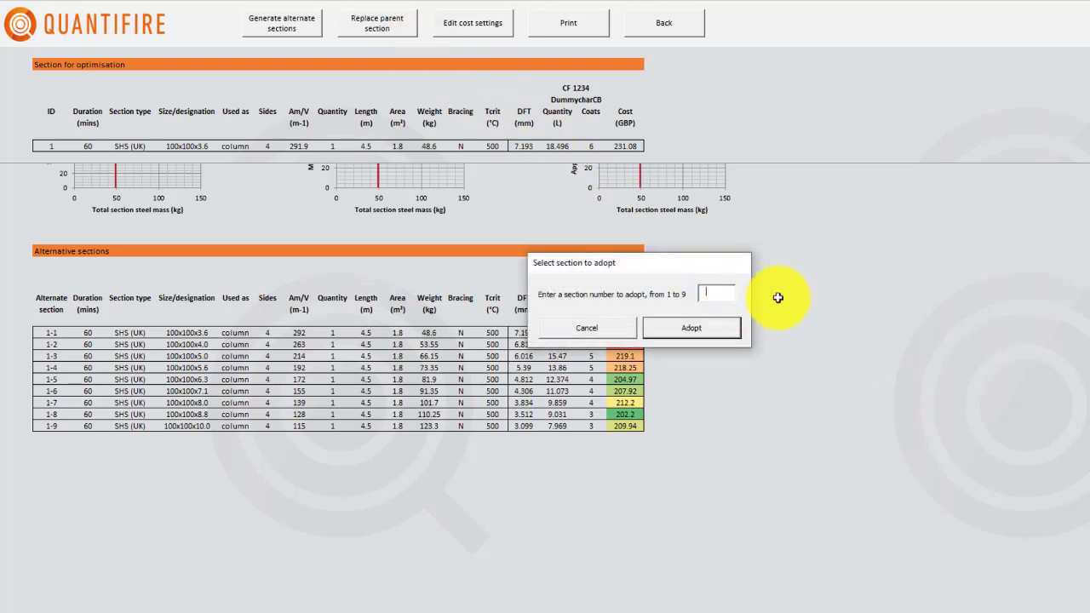
pyautogui.write('8')
pyautogui.click(725, 327)
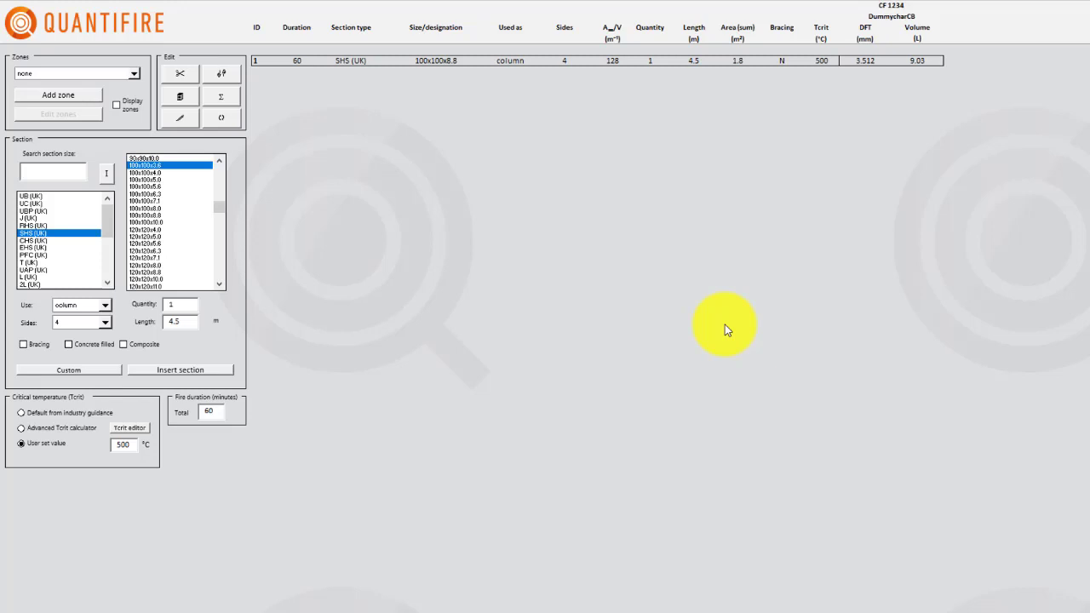
# - Make the Comments column visible in the section list
pyautogui.click(146, 31)
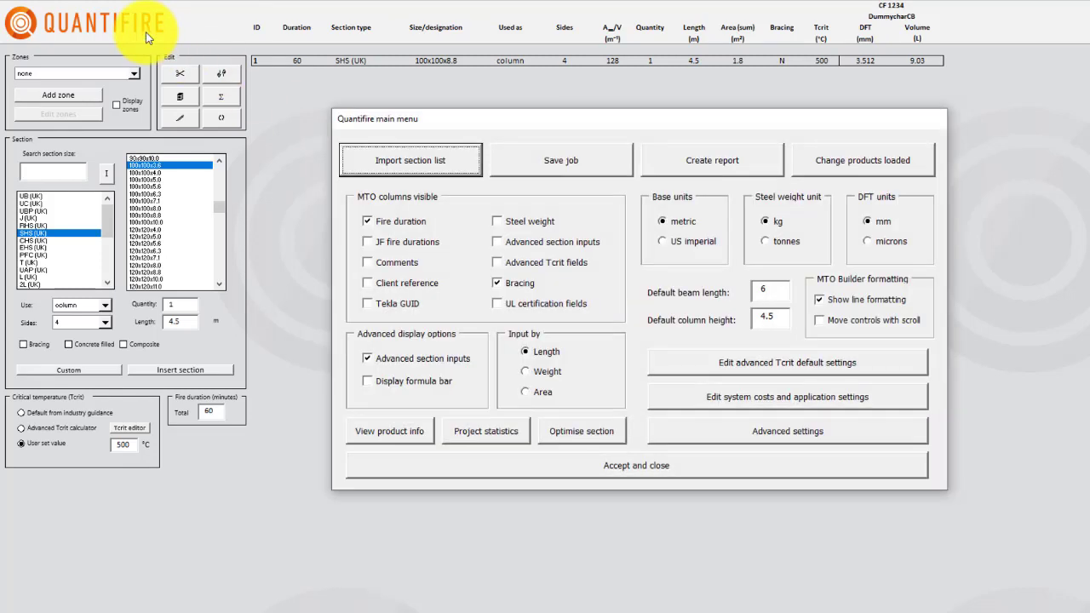
pyautogui.click(367, 262)
pyautogui.click(777, 466)
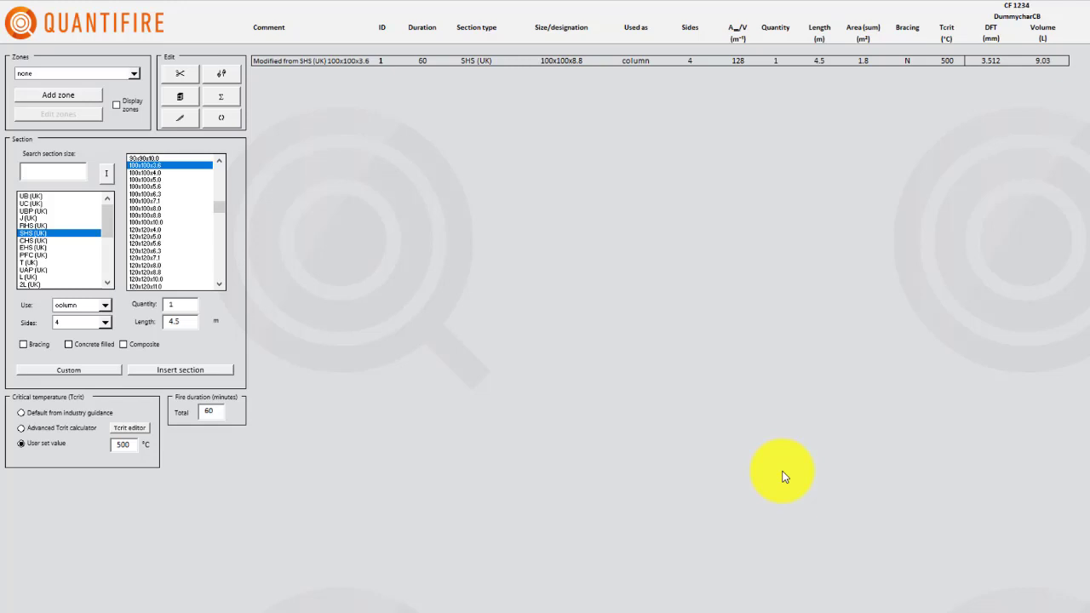
# - Insert another SHS (UK) 100x100x3.6 column, 4.5 m long, with its critical temperature from the advanced Tcrit calculator
pyautogui.click(40, 430)
pyautogui.click(223, 371)
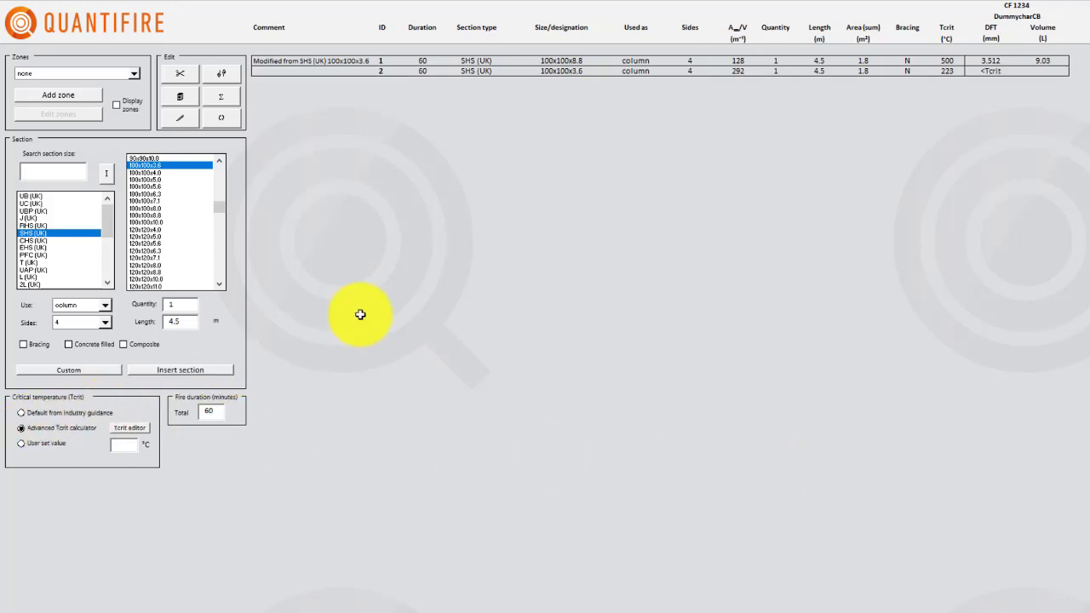
# - Show the advanced Tcrit fields in the section list and hide the Comments column
pyautogui.click(143, 23)
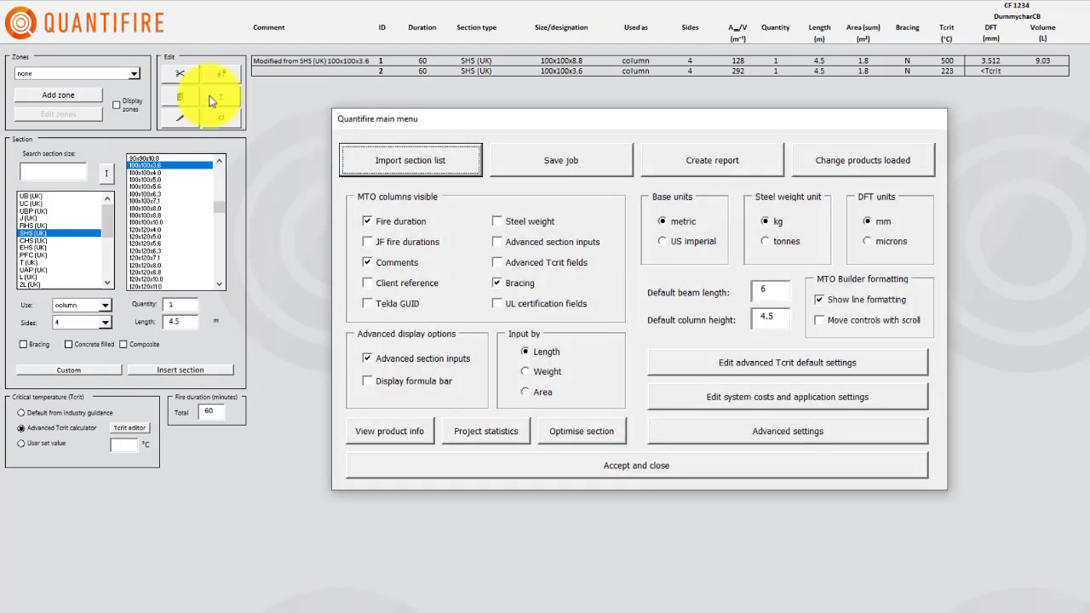
pyautogui.click(521, 263)
pyautogui.click(681, 465)
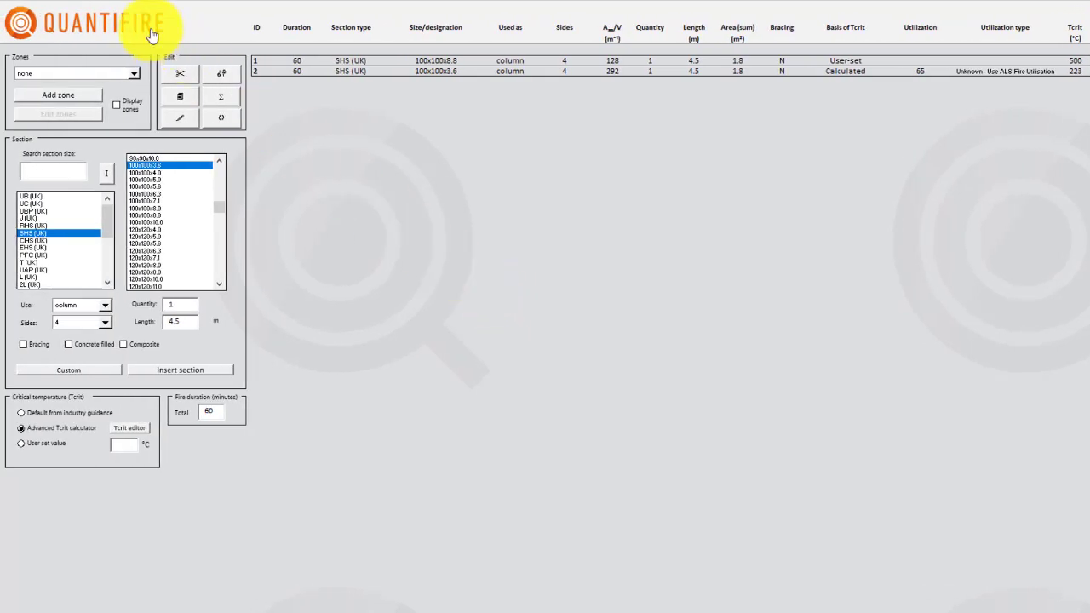
# - Open the section with ID 2 for optimisation
pyautogui.click(151, 28)
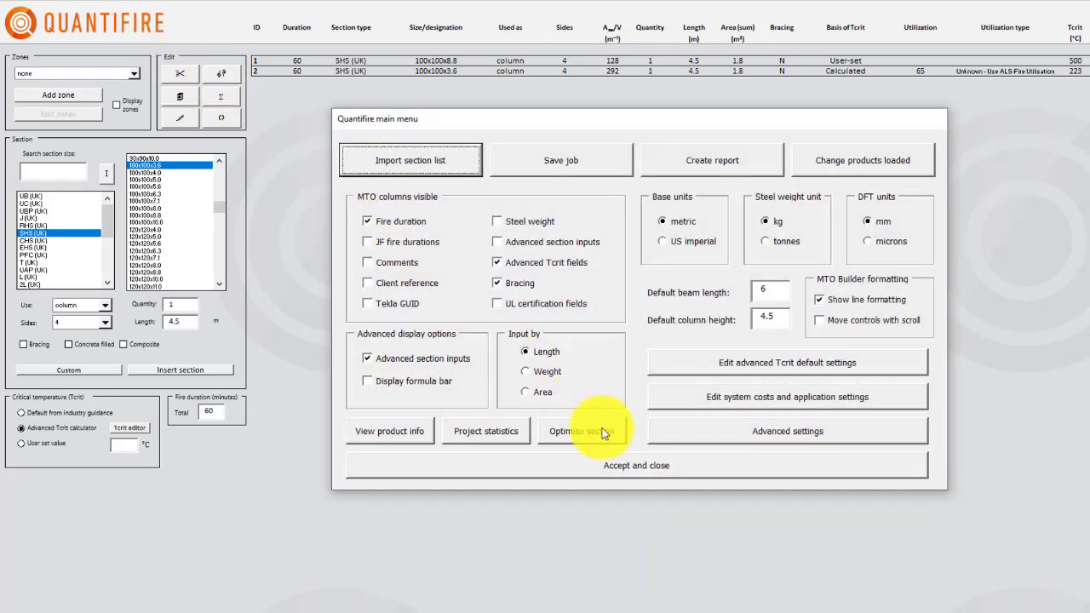
pyautogui.click(602, 433)
pyautogui.write('2')
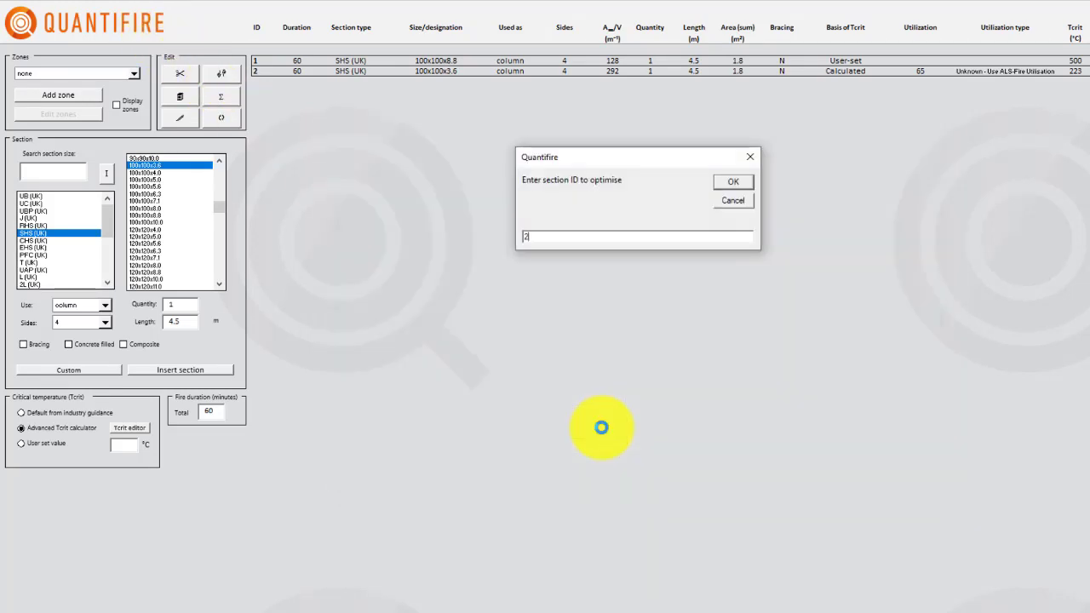
pyautogui.click(722, 180)
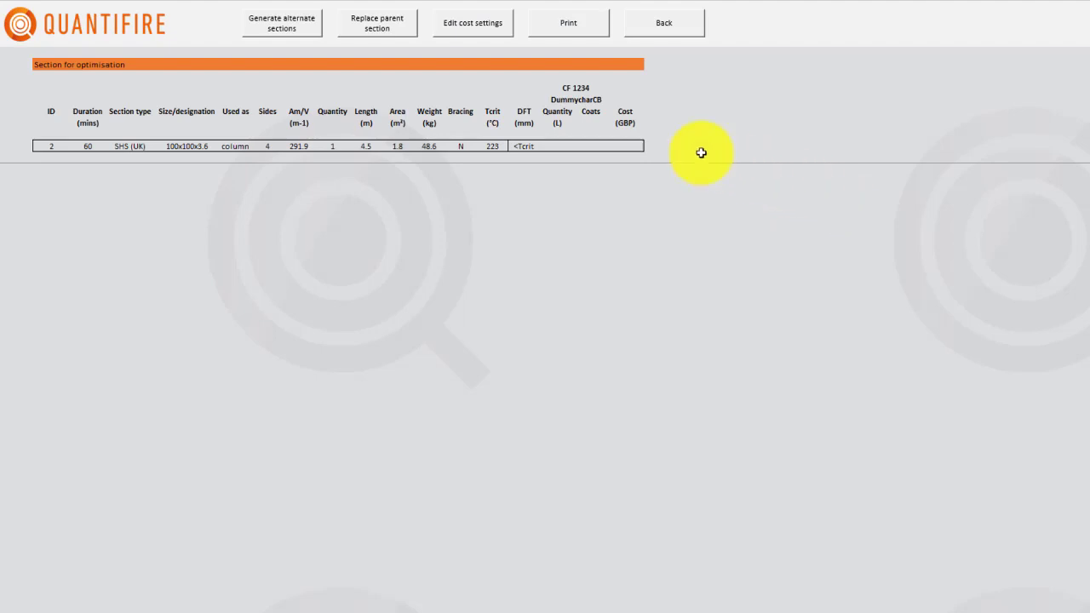
# - Automatically generate serial RHS/SHS alternates for section 2 with fixed overall depth and width
pyautogui.click(321, 28)
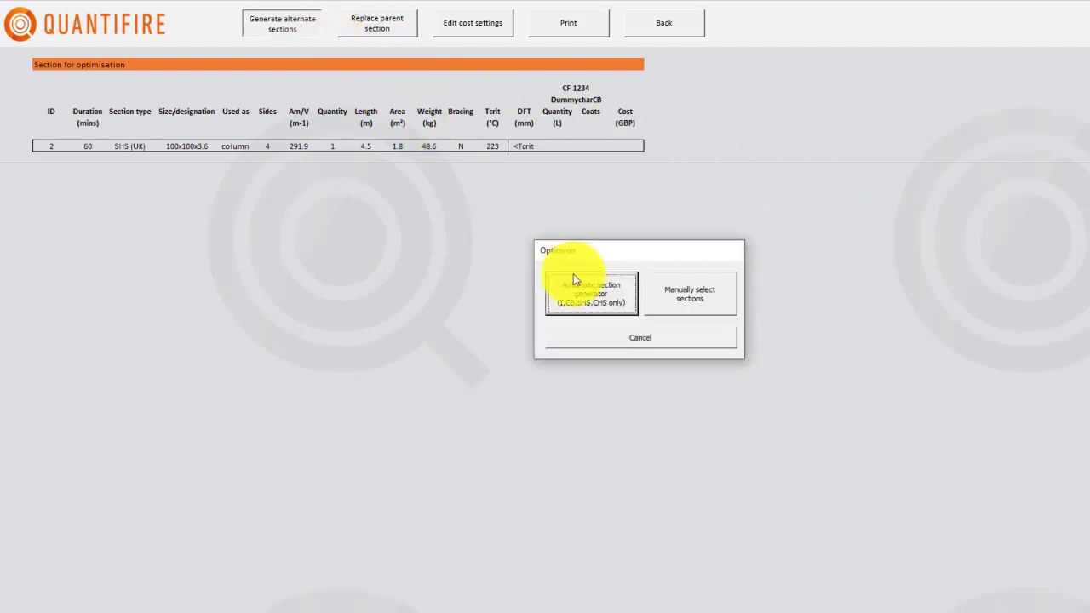
pyautogui.click(591, 294)
pyautogui.click(746, 134)
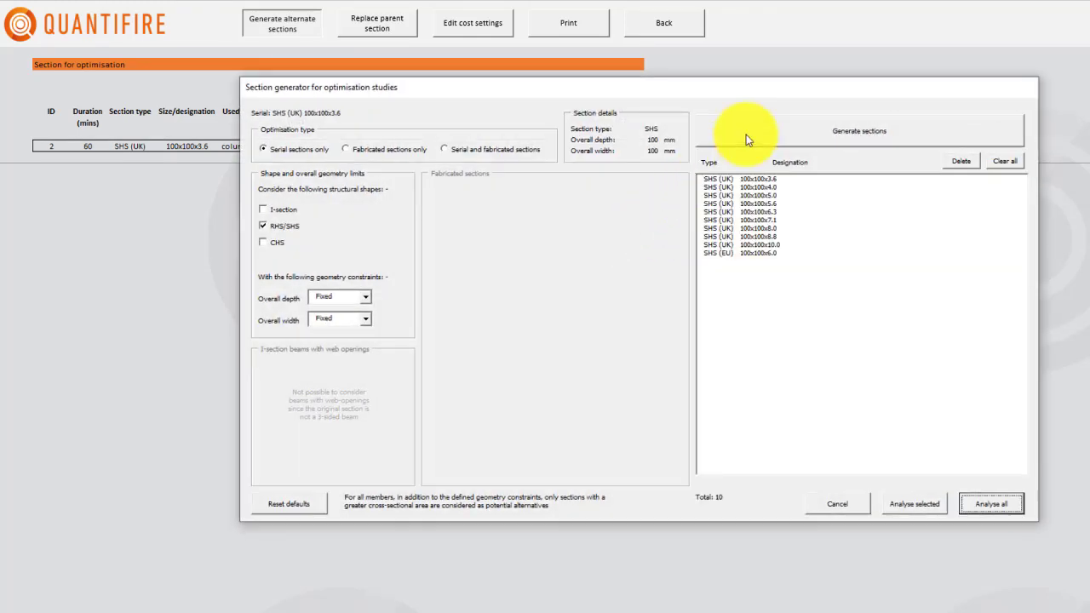
# - Analyse only the nine SHS (UK) alternates for section 2, performing an advanced calculation to determine their temperatures
pyautogui.click(749, 179)
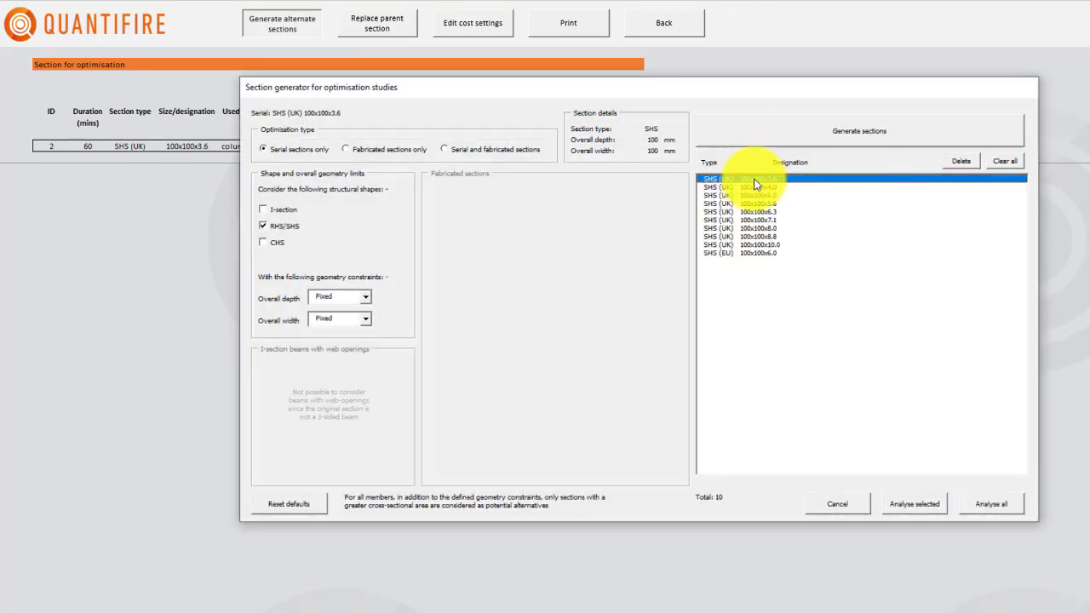
pyautogui.moveTo(753, 183); pyautogui.dragTo(763, 241)
pyautogui.click(932, 502)
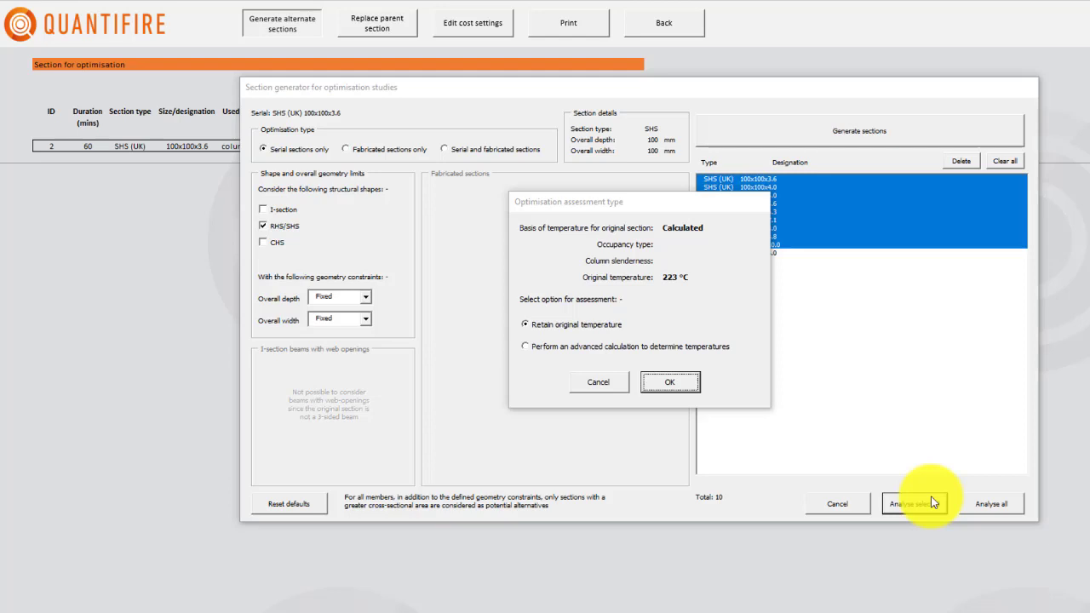
pyautogui.click(526, 347)
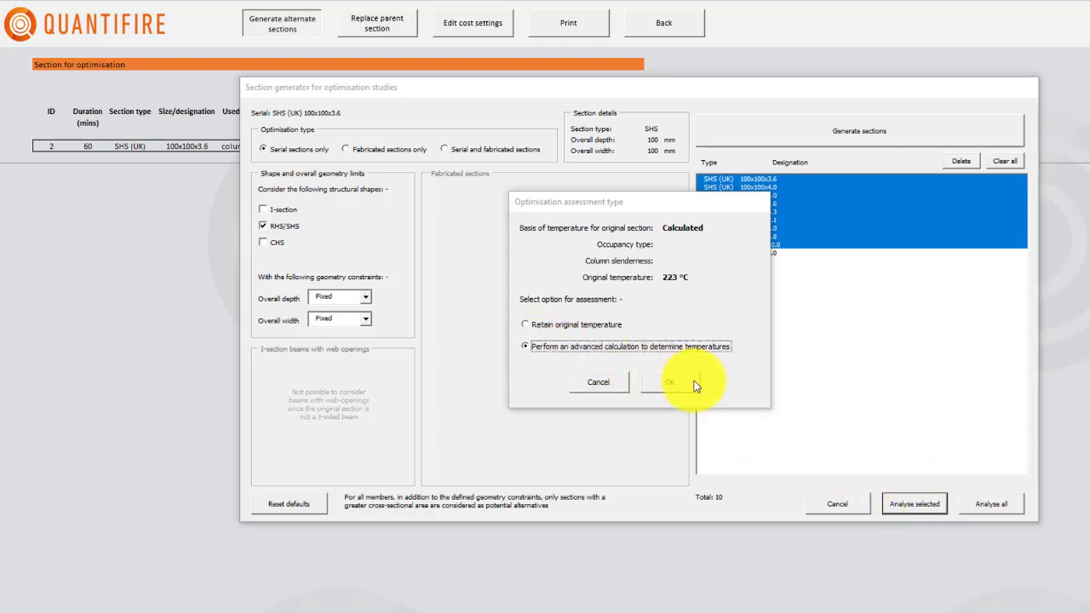
pyautogui.click(693, 386)
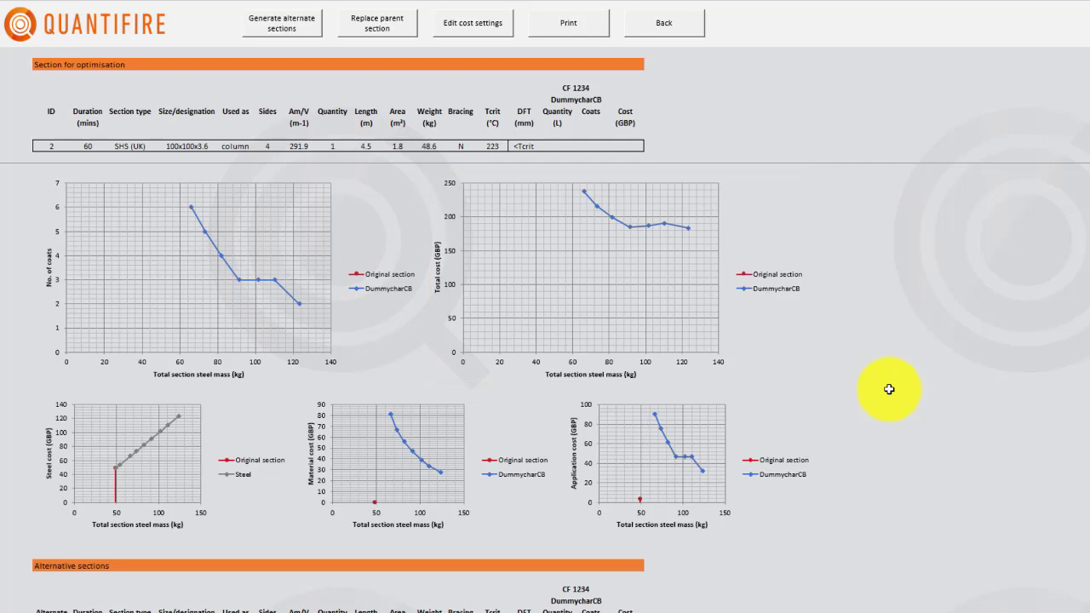
# - Review the alternates' costs for section 2 and adopt number 6, the 100x100x7.1, as the parent section
pyautogui.scroll(-5, 889, 389)
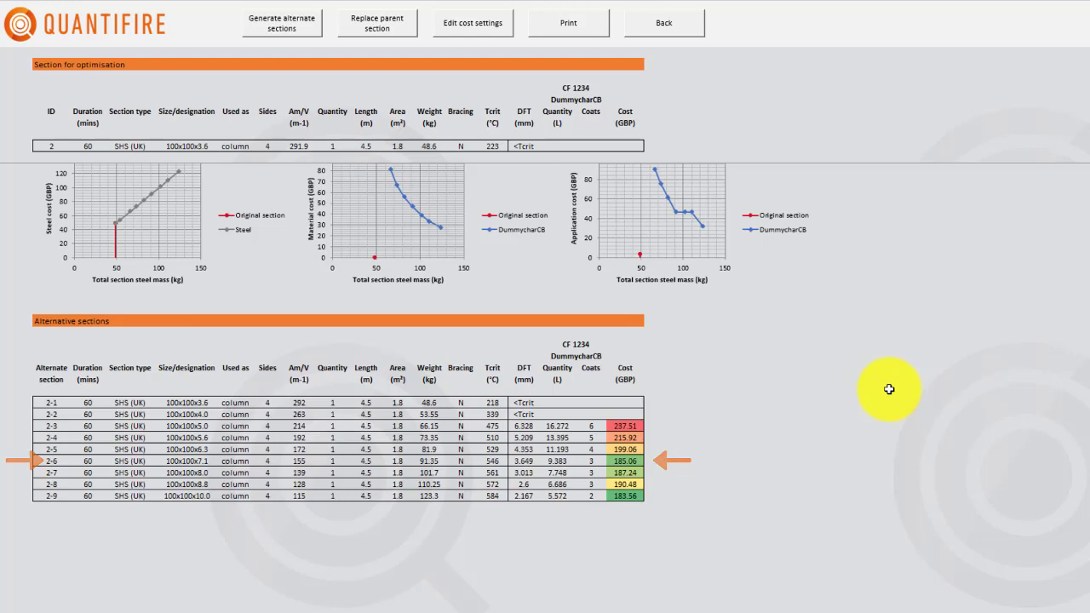
pyautogui.scroll(-1, 888, 389)
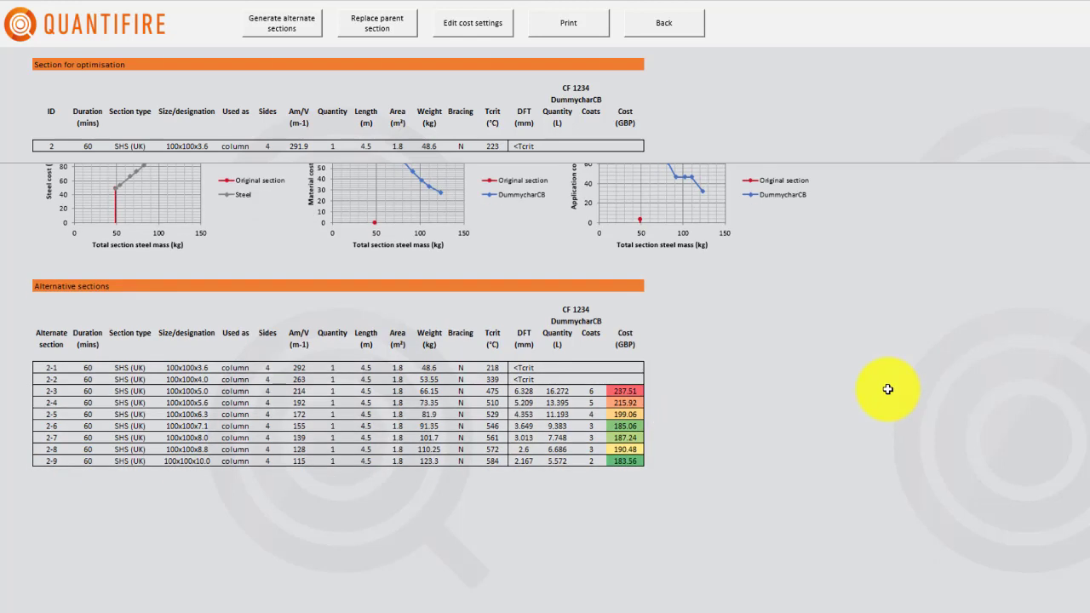
pyautogui.click(399, 28)
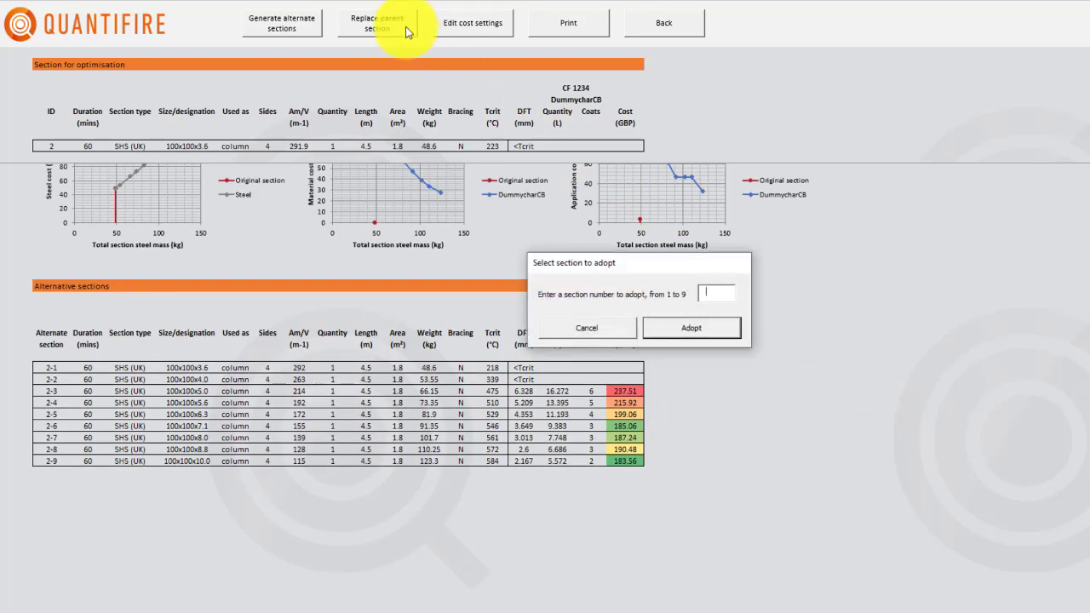
pyautogui.write('6')
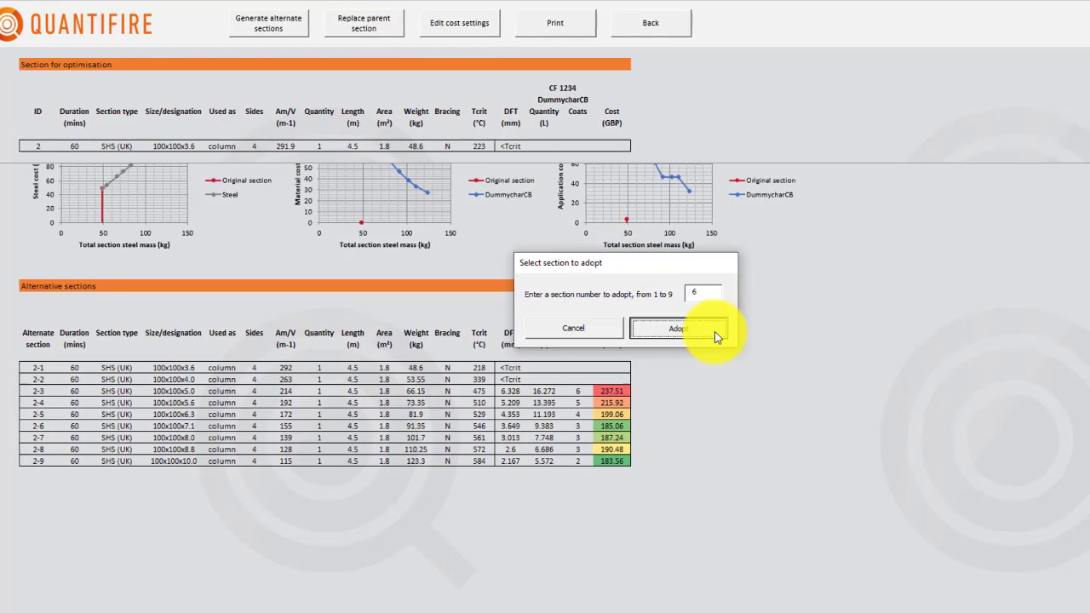
pyautogui.click(703, 330)
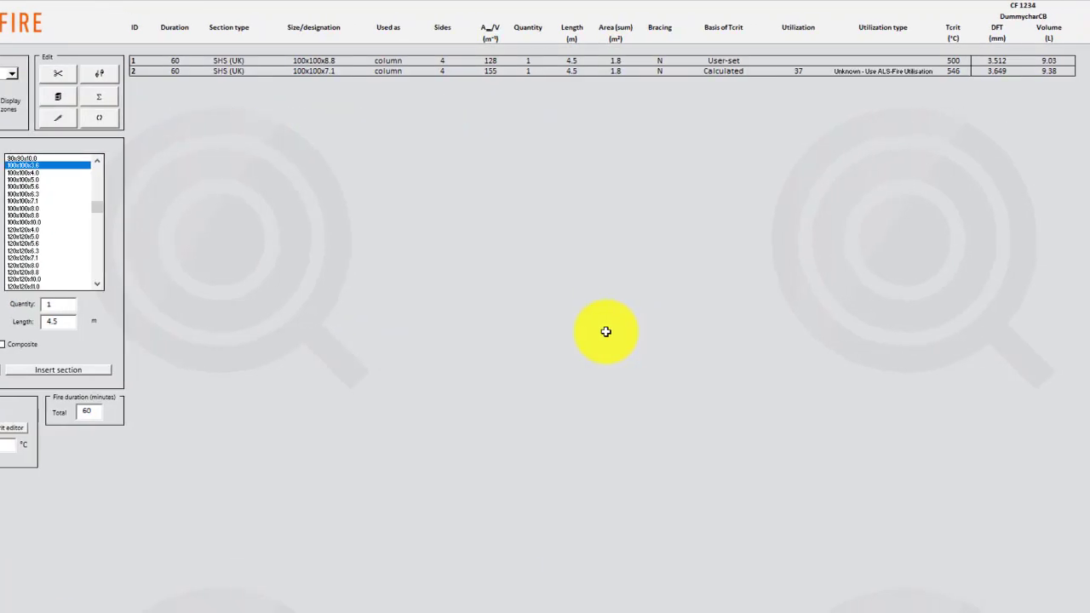